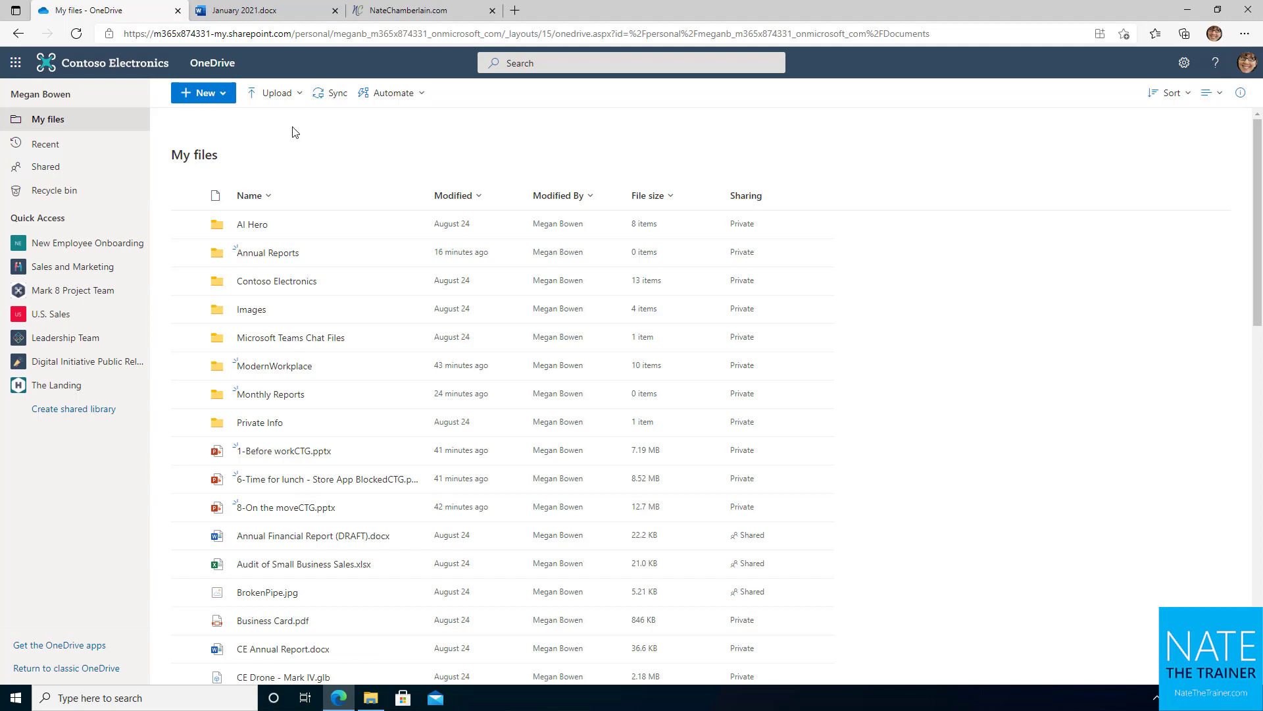
- Look over the New item types and the Upload options without creating anything
{"action": "left_click", "coordinate": [226, 97]}
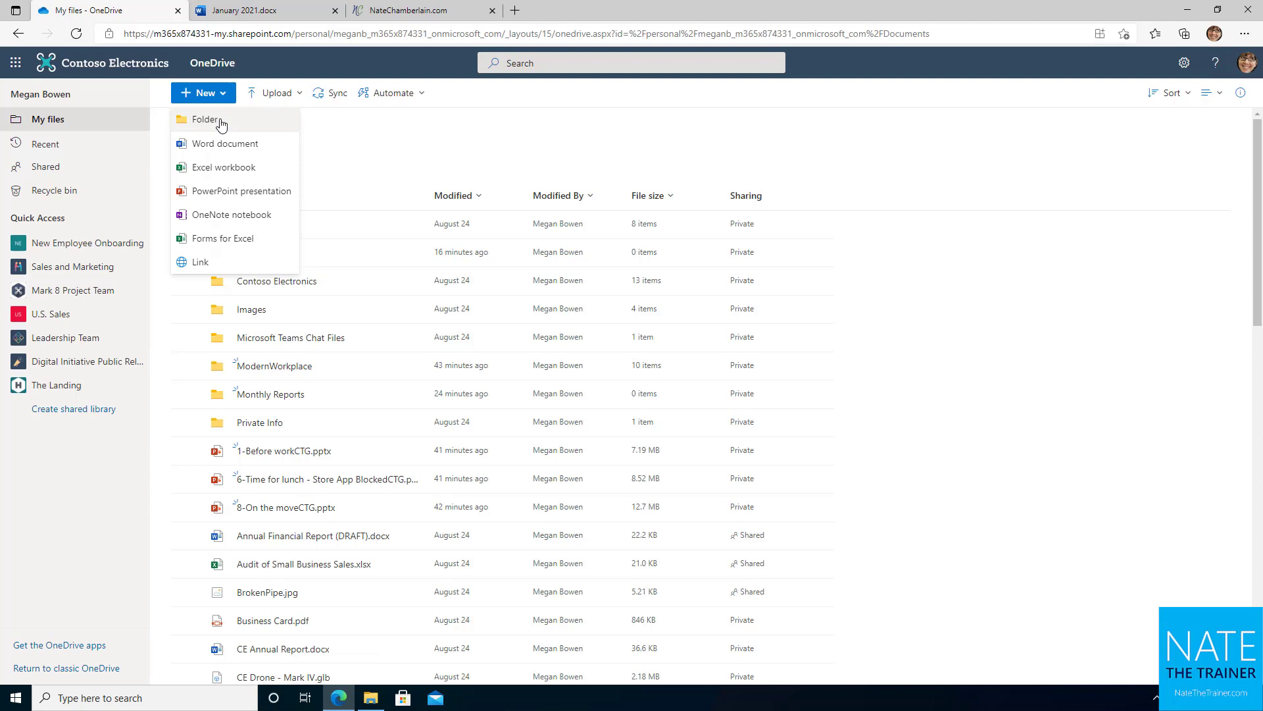
{"action": "left_click", "coordinate": [269, 106]}
{"action": "left_click", "coordinate": [270, 105]}
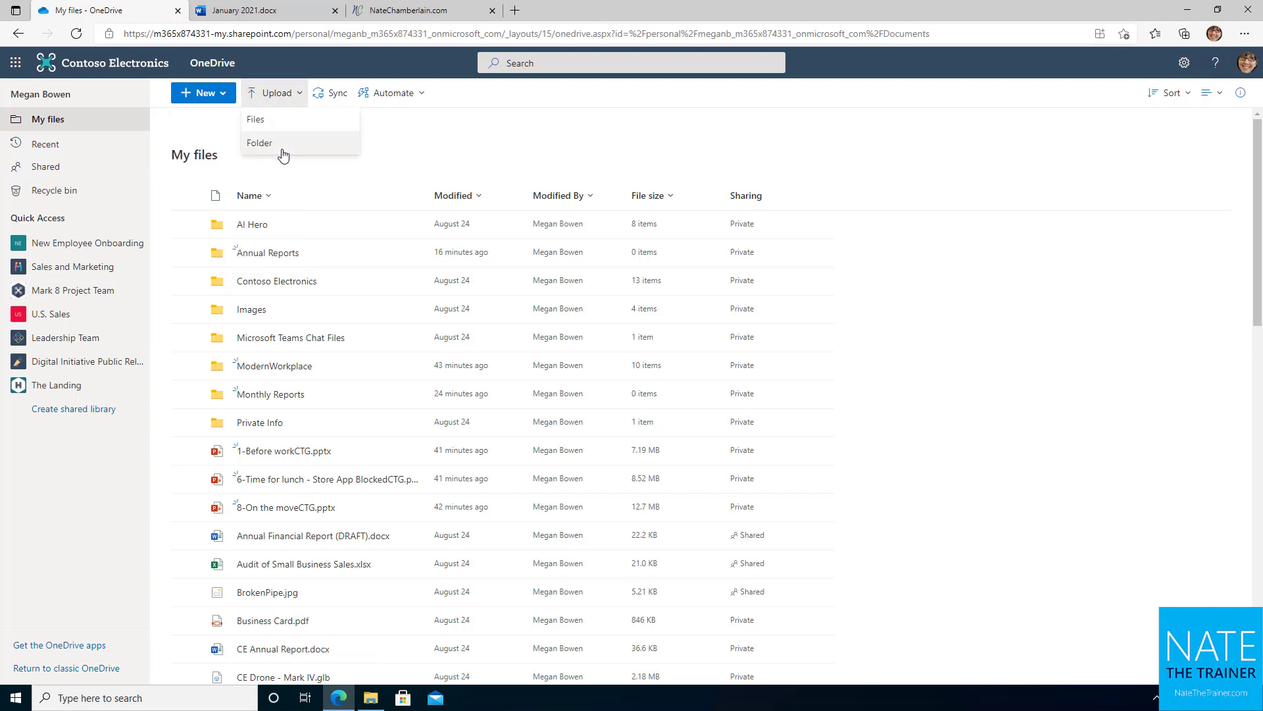
{"action": "left_click", "coordinate": [477, 155]}
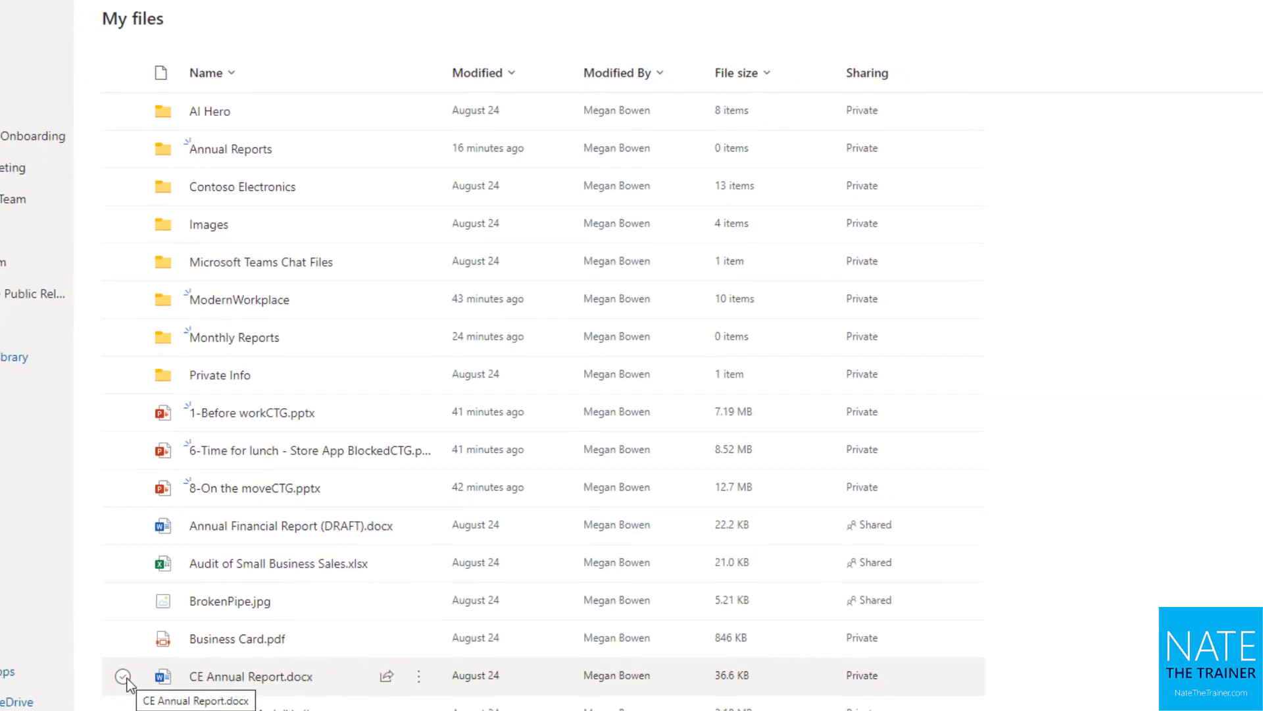
- Select CE Annual Report.docx and Annual Financial Report (DRAFT).docx and drop them into Annual Reports
{"action": "left_click", "coordinate": [129, 668]}
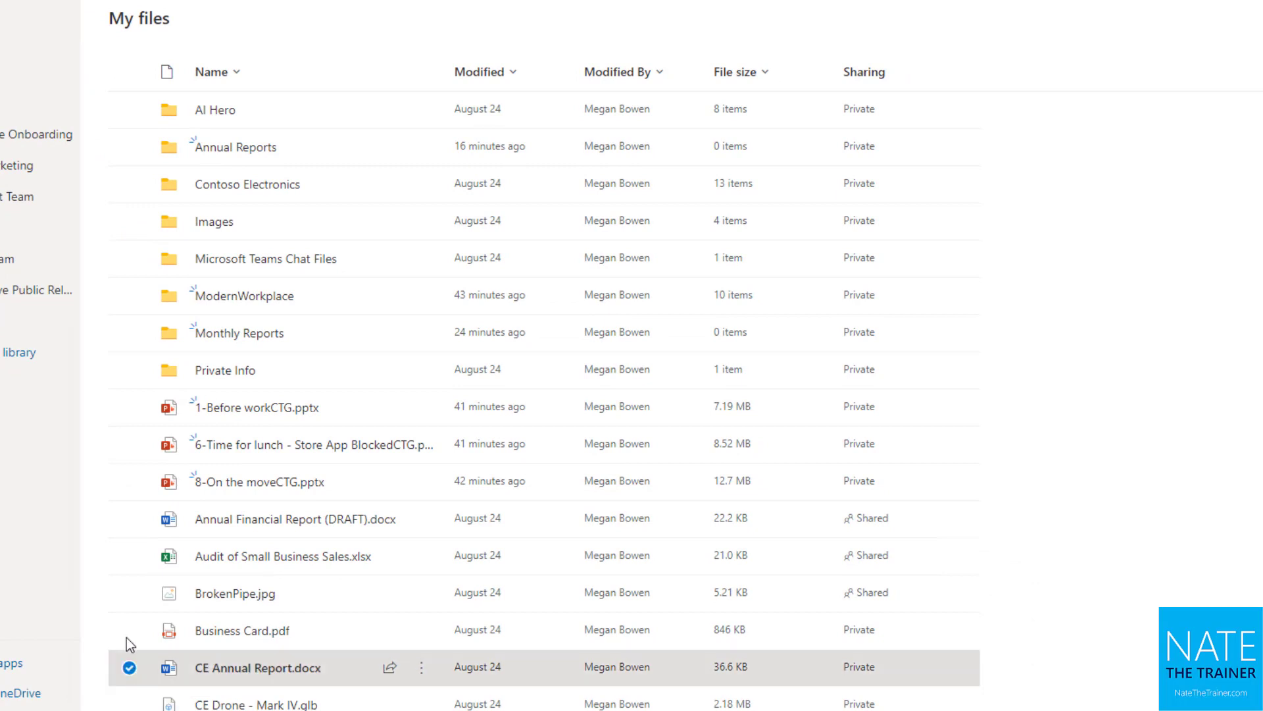
{"action": "left_click", "coordinate": [129, 520]}
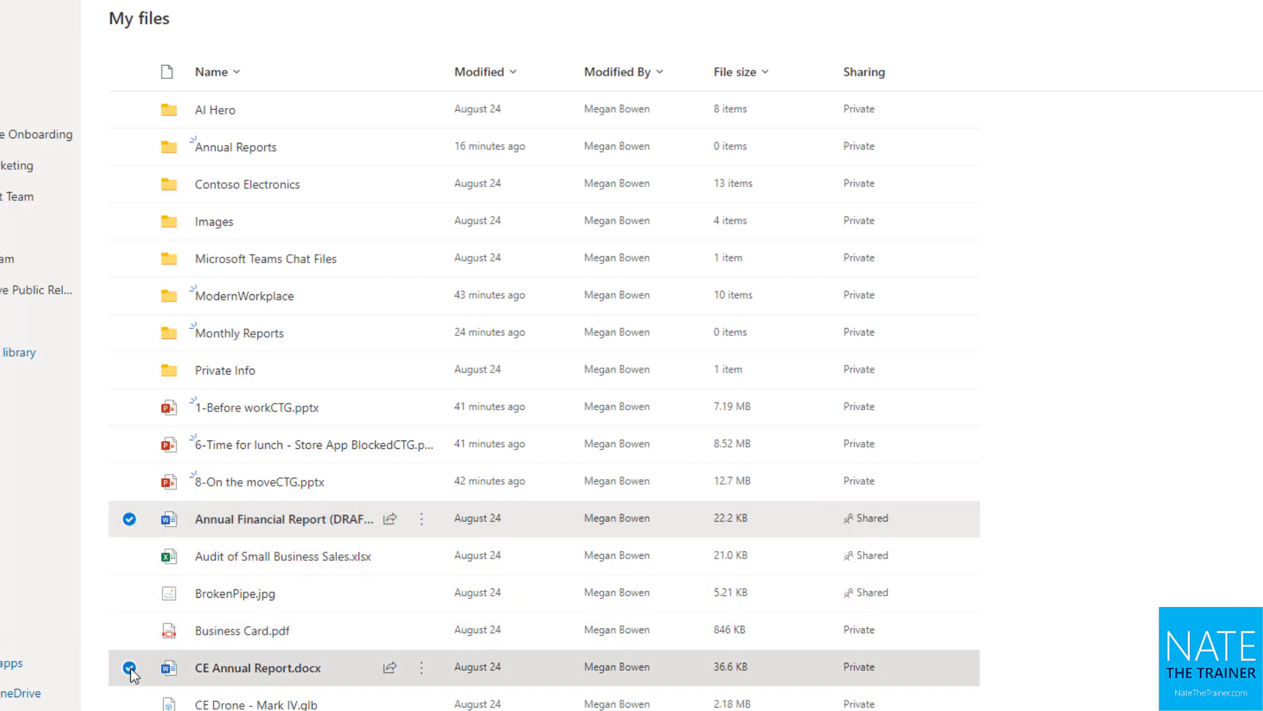
{"action": "mouse_move", "coordinate": [227, 524]}
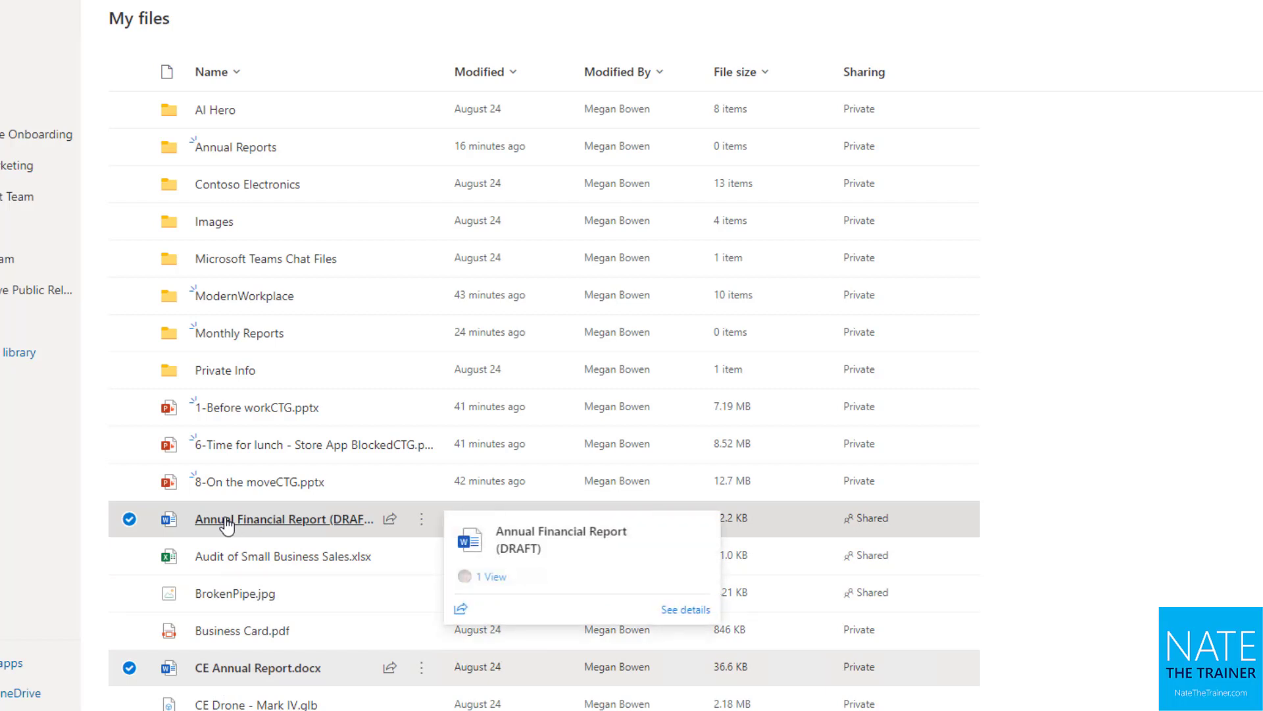
{"action": "left_click_drag", "start_coordinate": [227, 524], "coordinate": [254, 154]}
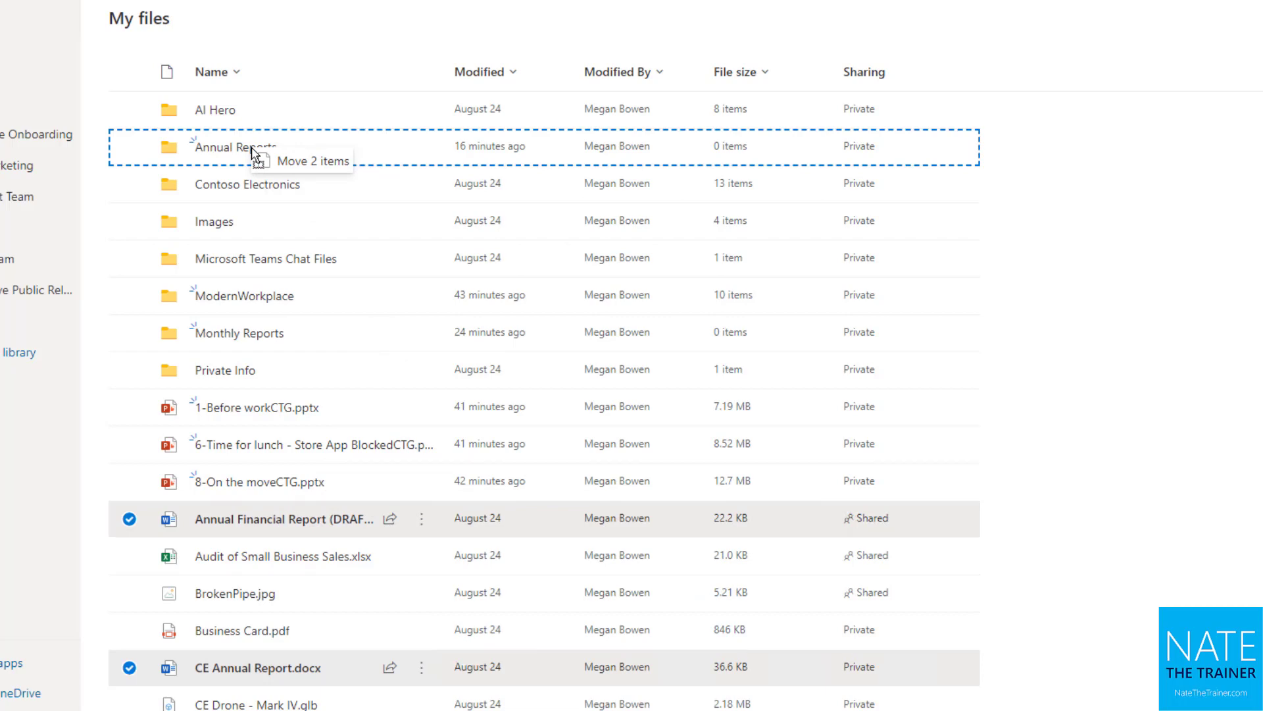
{"action": "left_click_drag", "start_coordinate": [252, 151], "coordinate": [254, 158]}
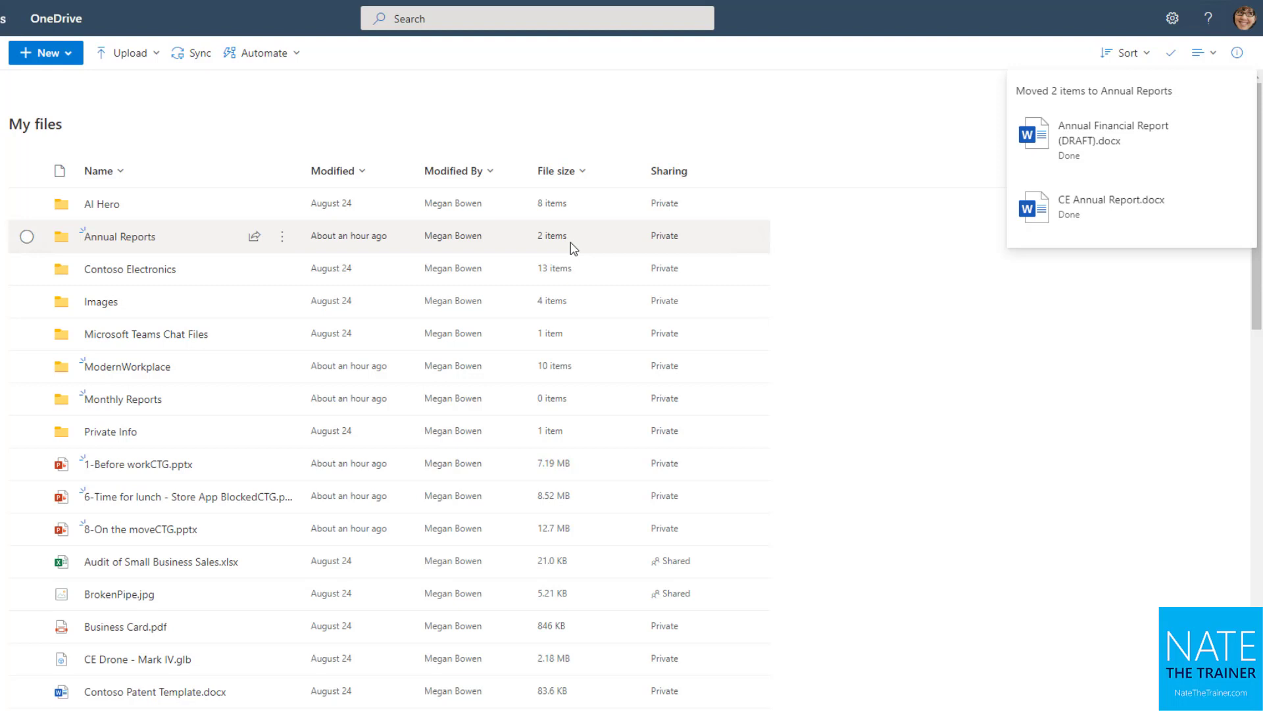
- Open Annual Reports to show the draft report as Shared and CE Annual Report as Private
{"action": "left_click", "coordinate": [124, 241]}
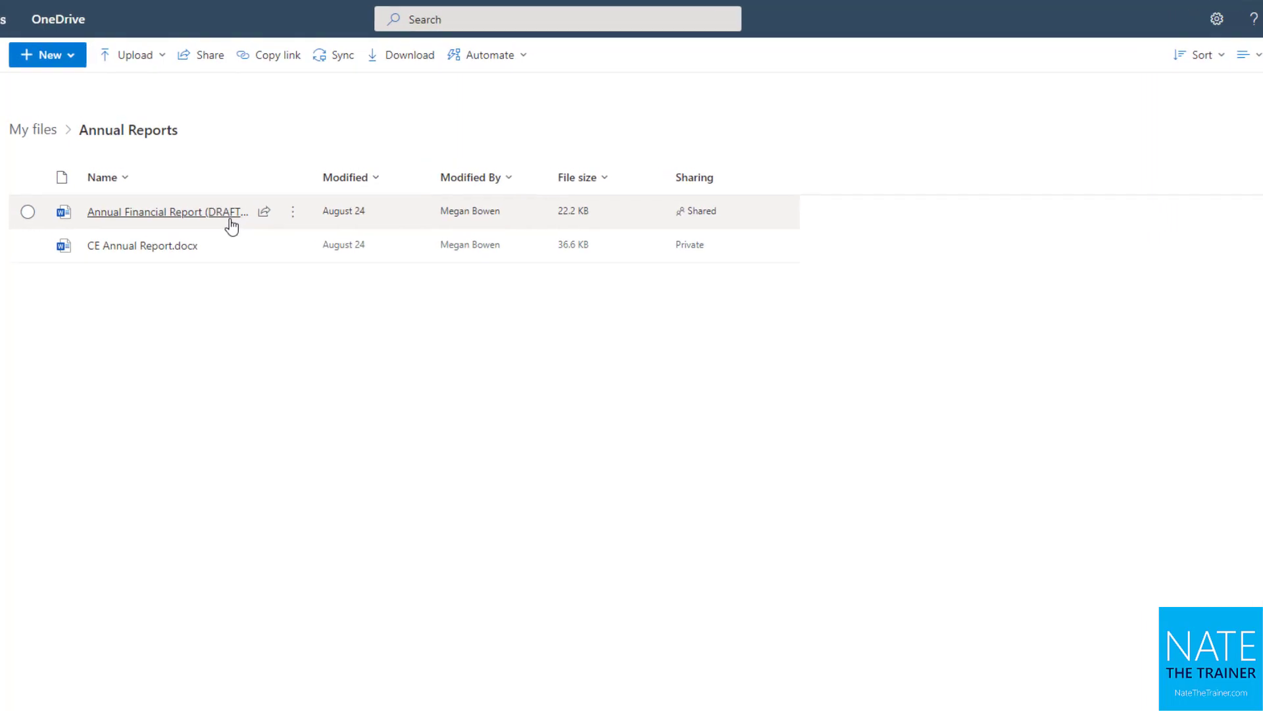
{"action": "mouse_move", "coordinate": [232, 226]}
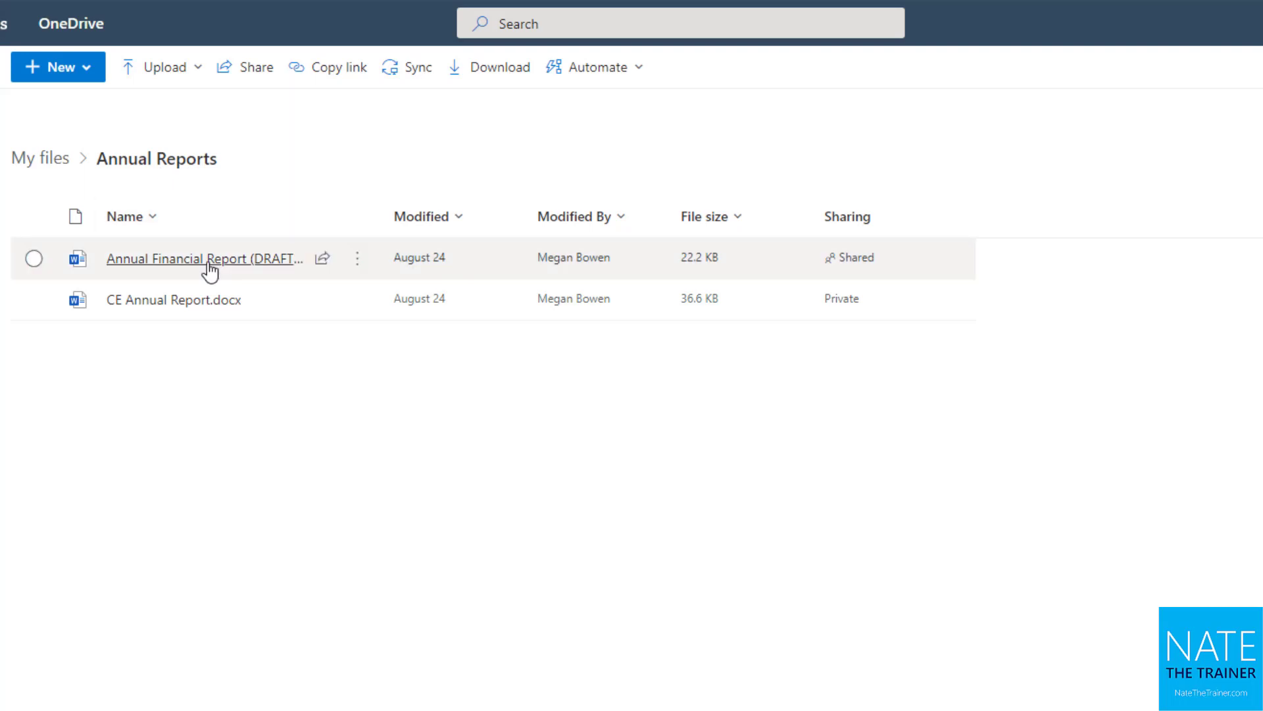
{"action": "mouse_move", "coordinate": [209, 269]}
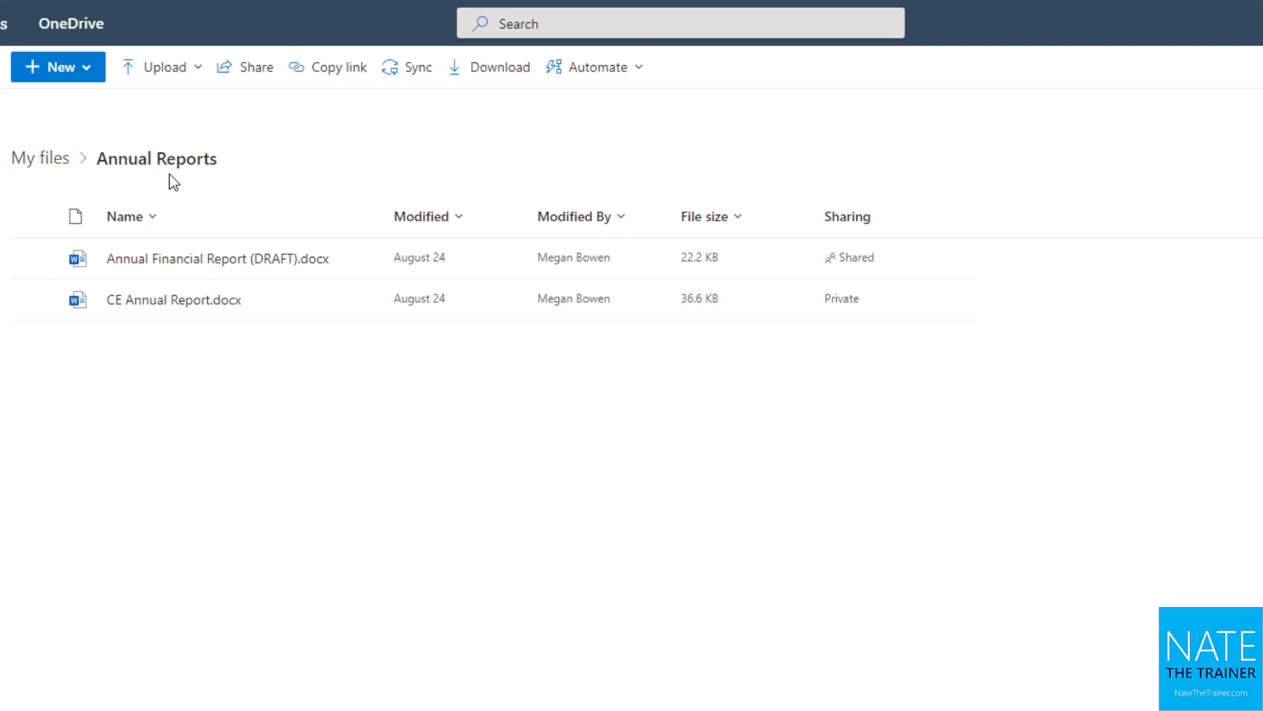
- Create a new folder named 2021 inside Annual Reports and look inside it
{"action": "left_click", "coordinate": [74, 68]}
{"action": "left_click", "coordinate": [83, 102]}
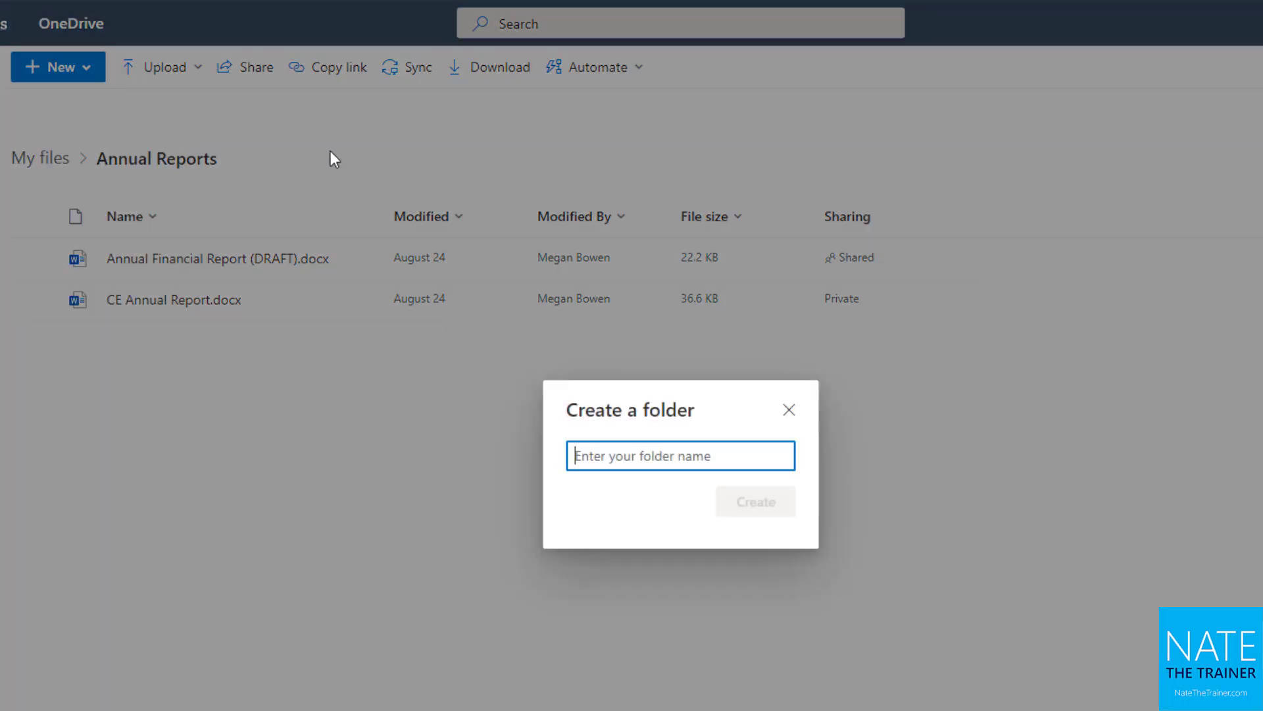
{"action": "type", "text": "2021"}
{"action": "key", "text": "Return"}
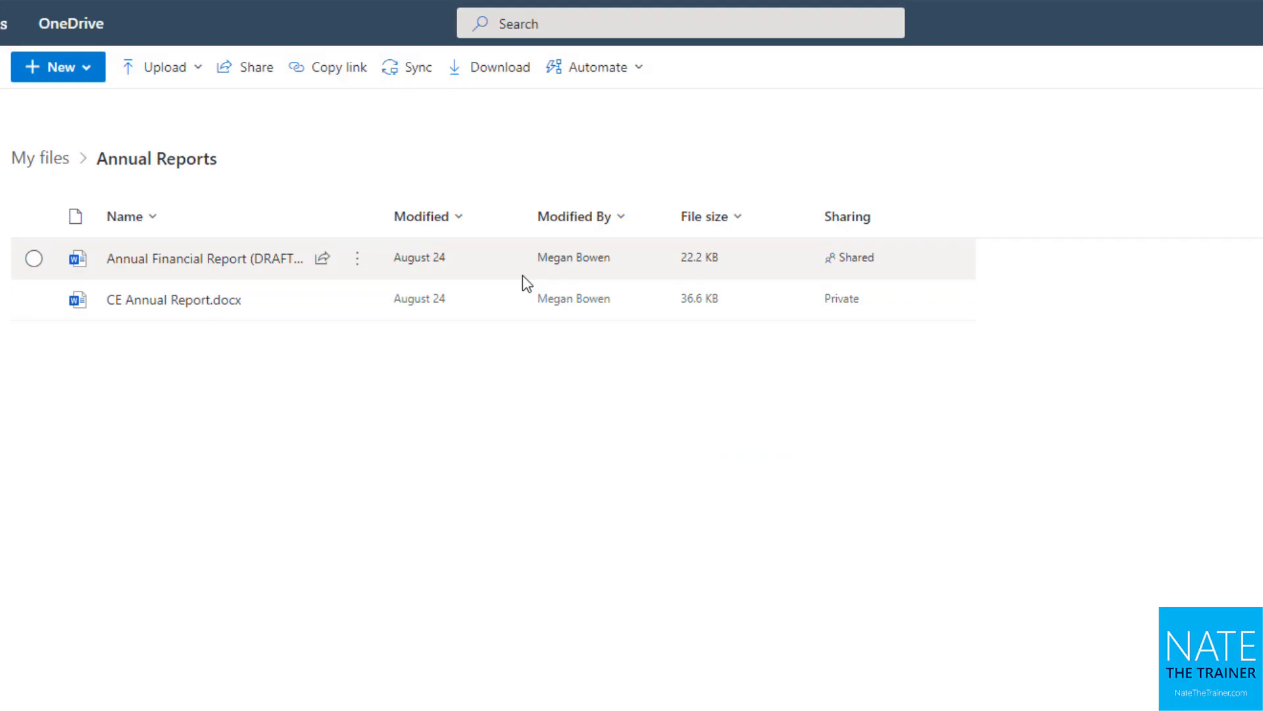
{"action": "left_click", "coordinate": [122, 259]}
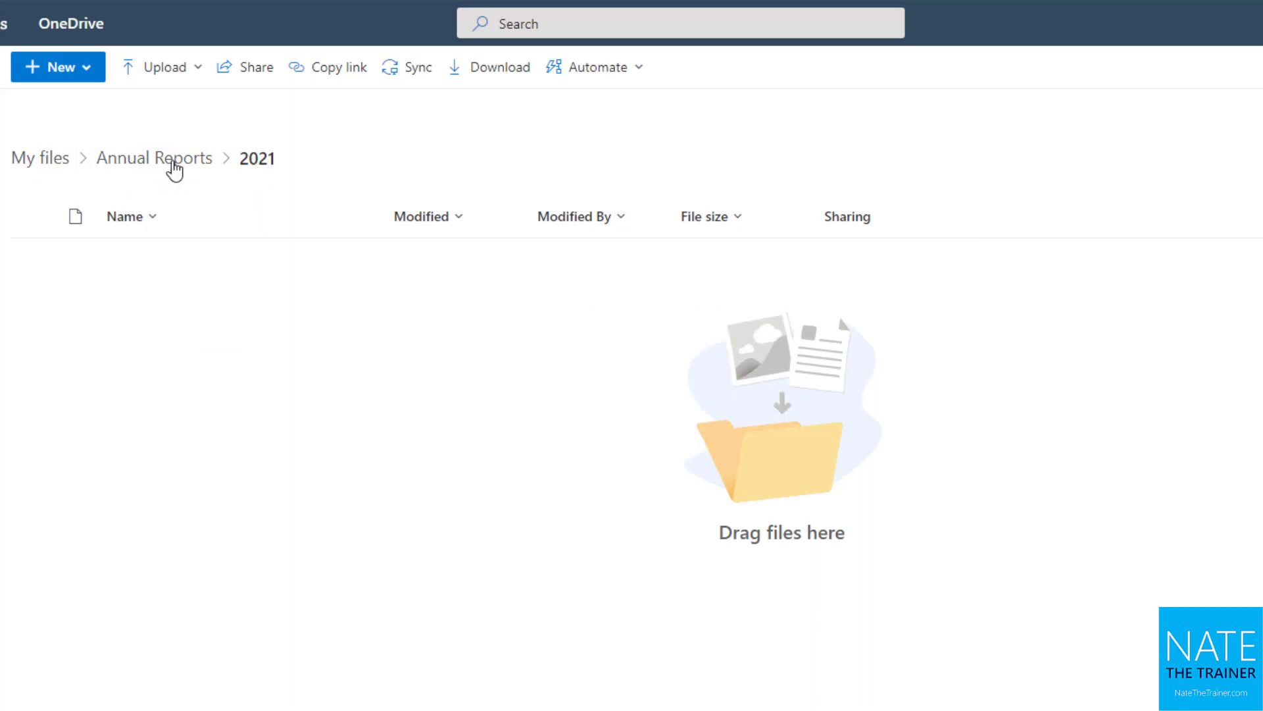
{"action": "left_click", "coordinate": [172, 166]}
- Move Annual Financial Report (DRAFT).docx back up into My files
{"action": "mouse_move", "coordinate": [173, 308]}
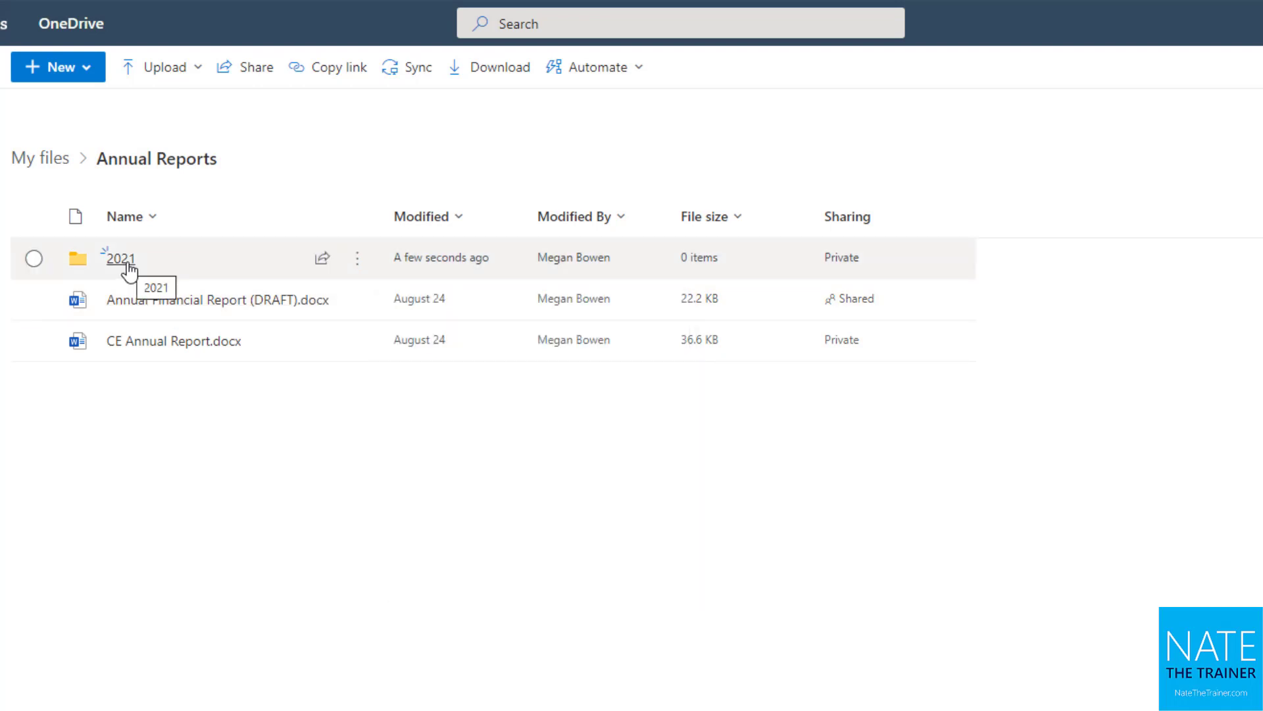
{"action": "left_click_drag", "start_coordinate": [178, 305], "coordinate": [38, 164]}
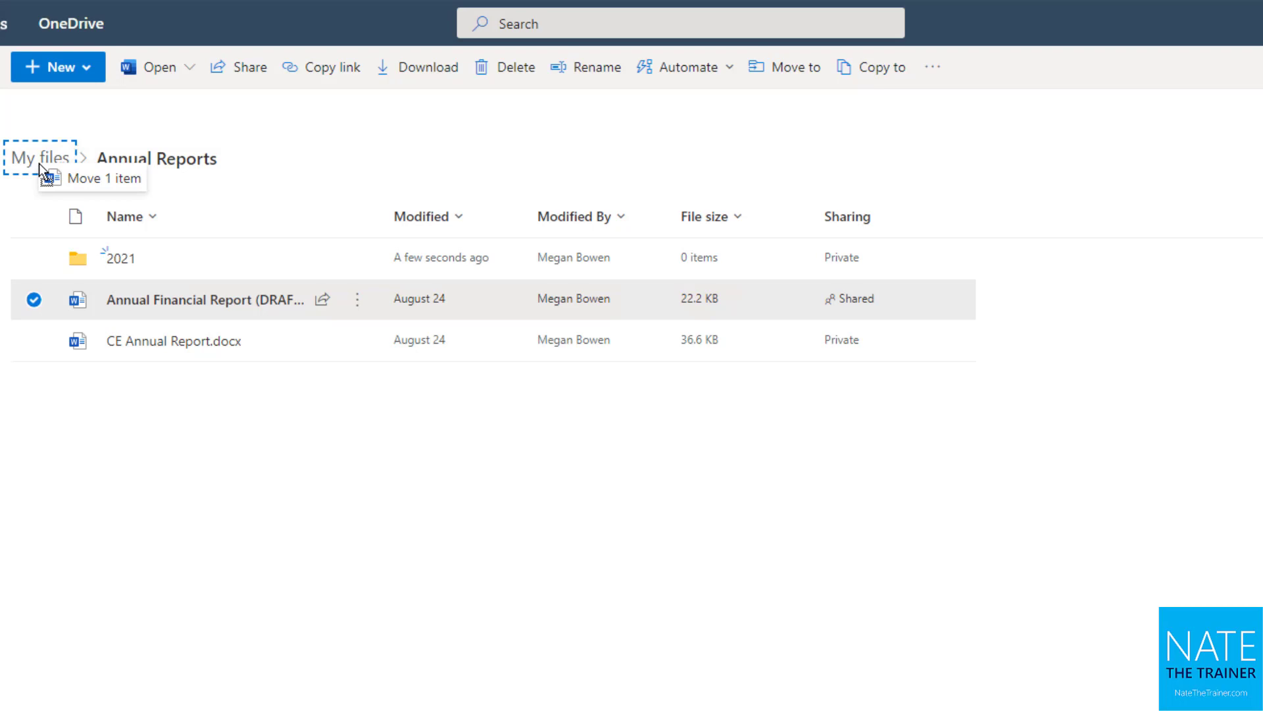
{"action": "left_click_drag", "start_coordinate": [38, 163], "coordinate": [38, 163]}
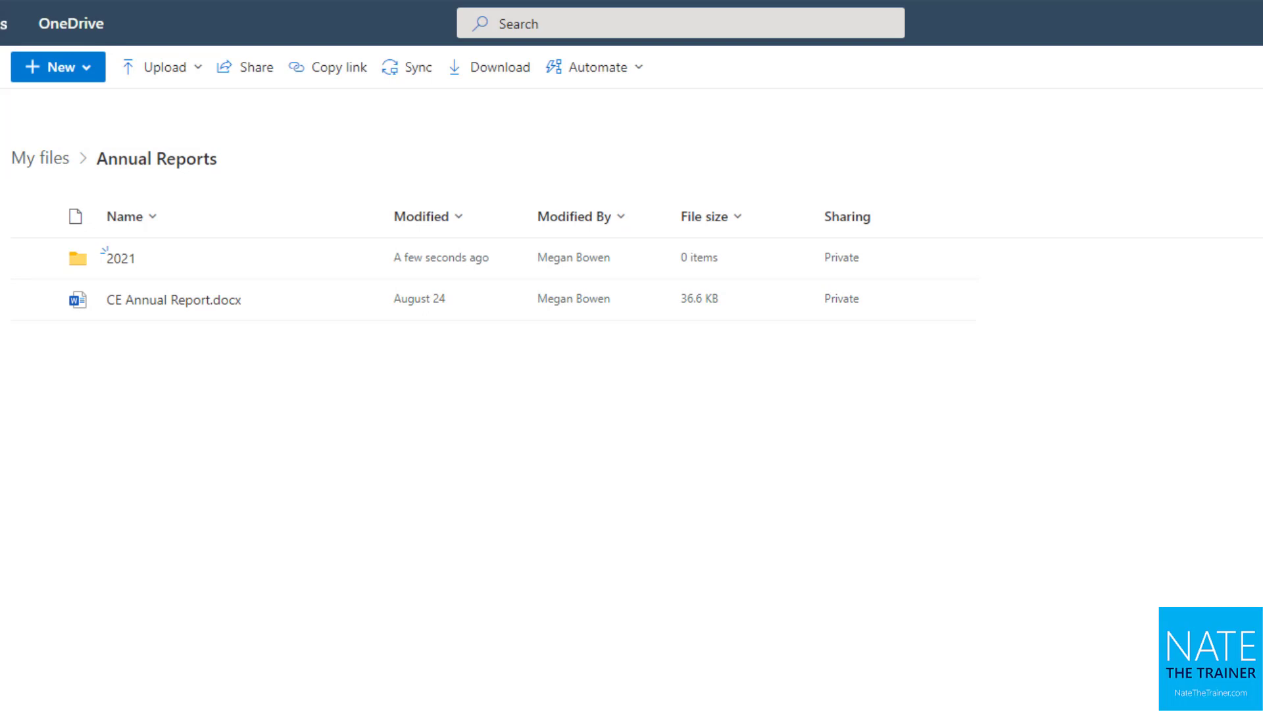
{"action": "left_click", "coordinate": [39, 160]}
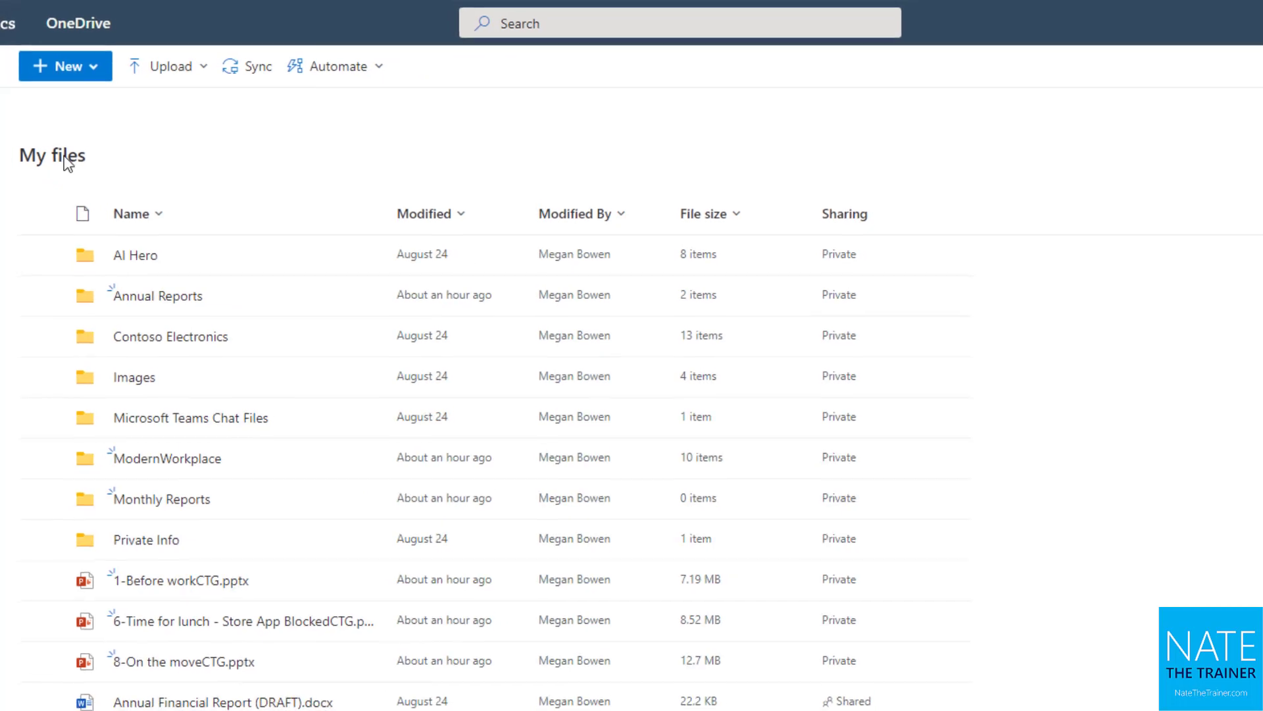
{"action": "mouse_move", "coordinate": [267, 707]}
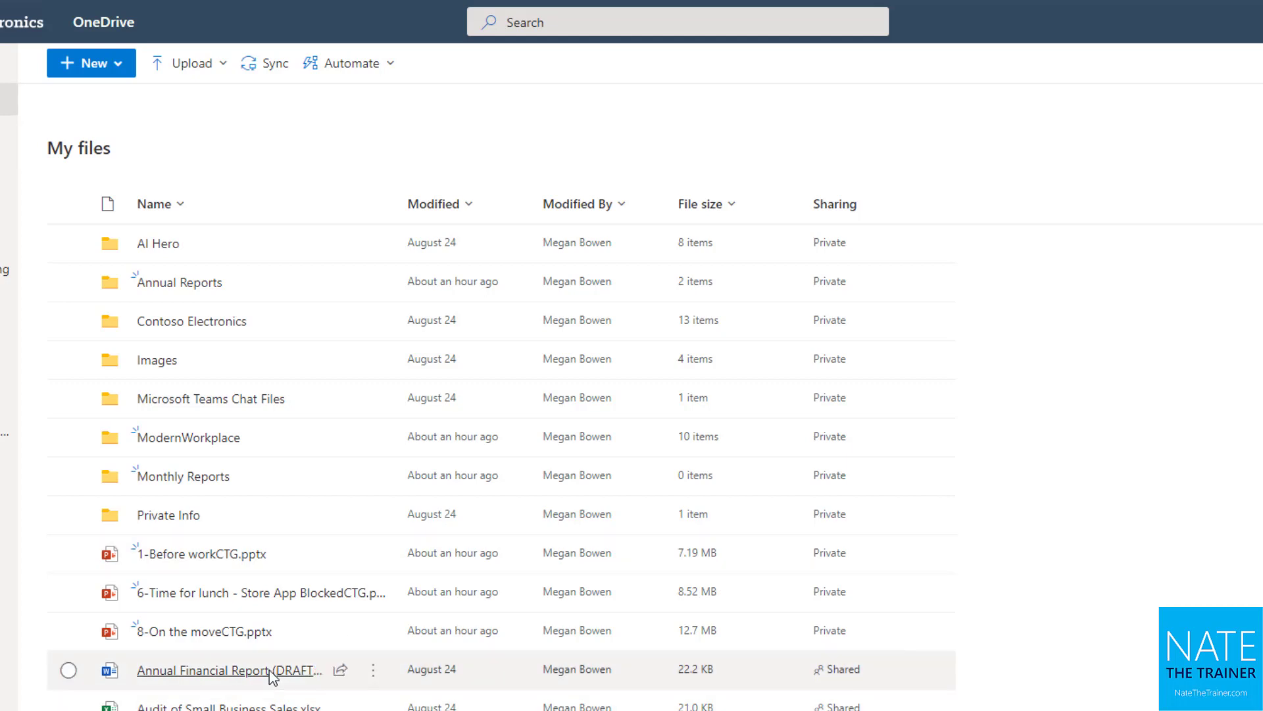
{"action": "mouse_move", "coordinate": [269, 670]}
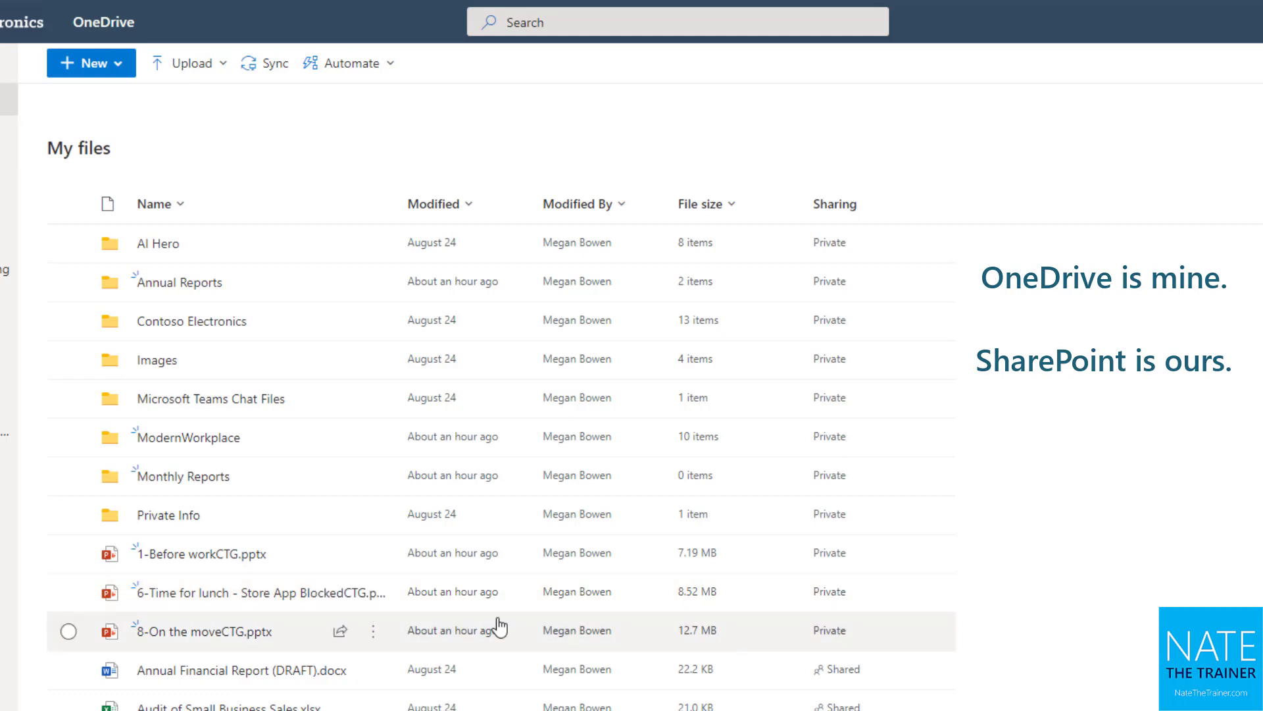
- Select 1-Before workCTG, 6-Time for lunch and 8-On the moveCTG presentations together
{"action": "left_click", "coordinate": [68, 555]}
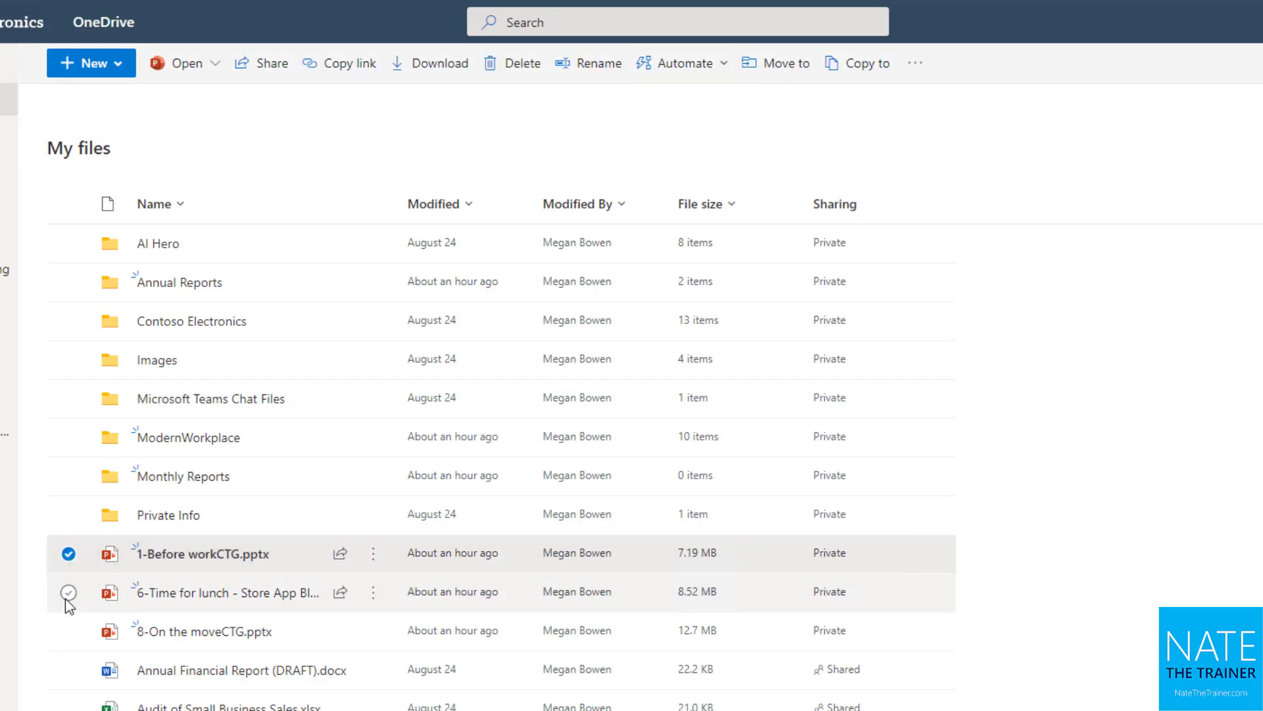
{"action": "left_click", "coordinate": [66, 595]}
{"action": "left_click", "coordinate": [66, 634]}
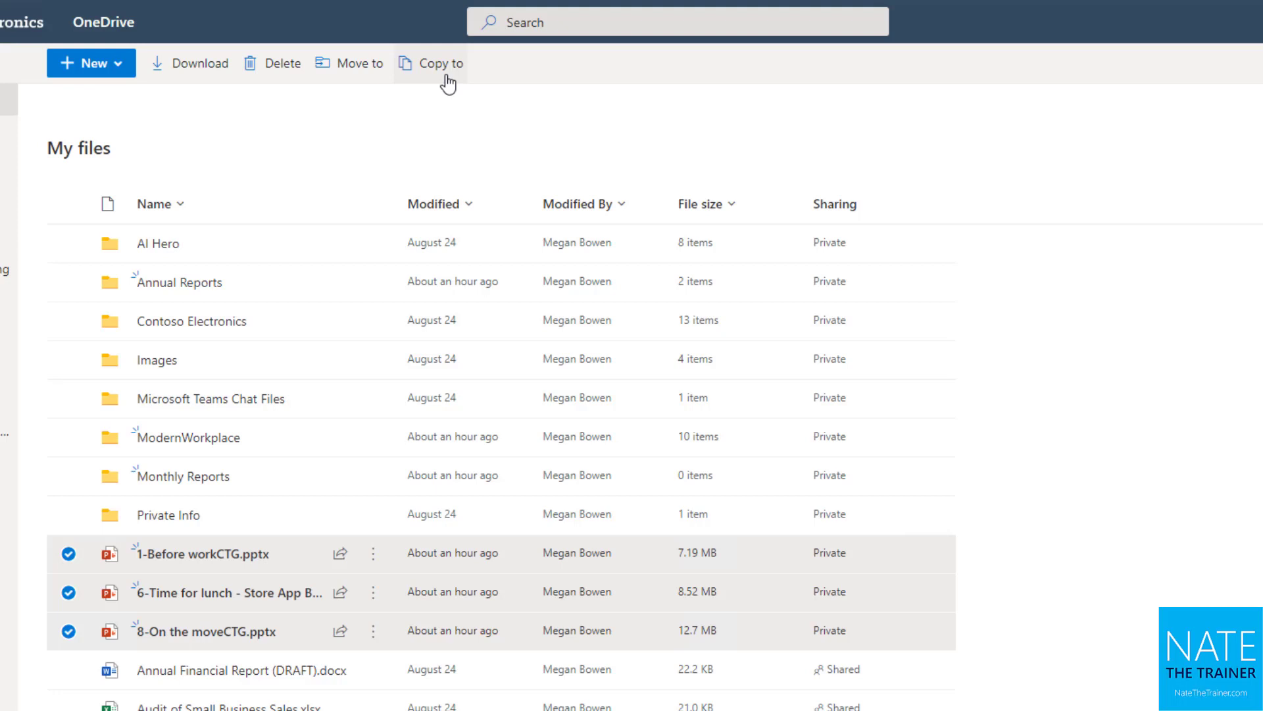
{"action": "left_click", "coordinate": [69, 592]}
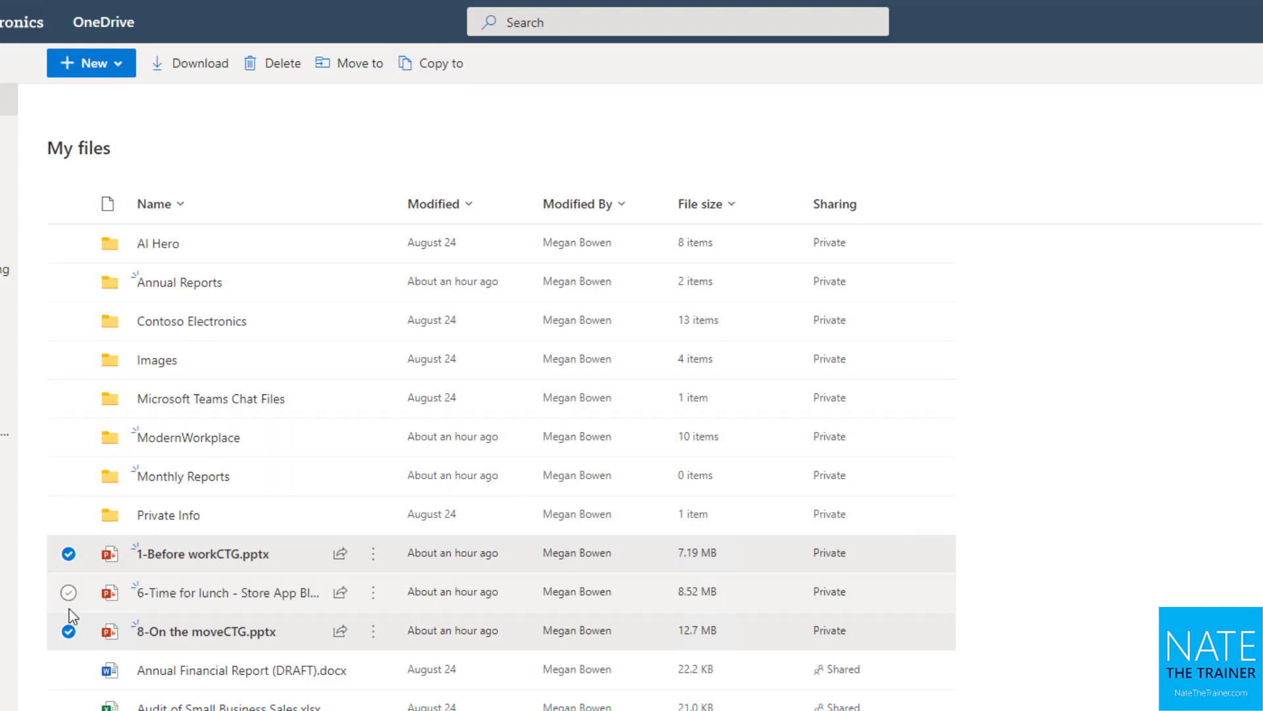
{"action": "left_click", "coordinate": [68, 631]}
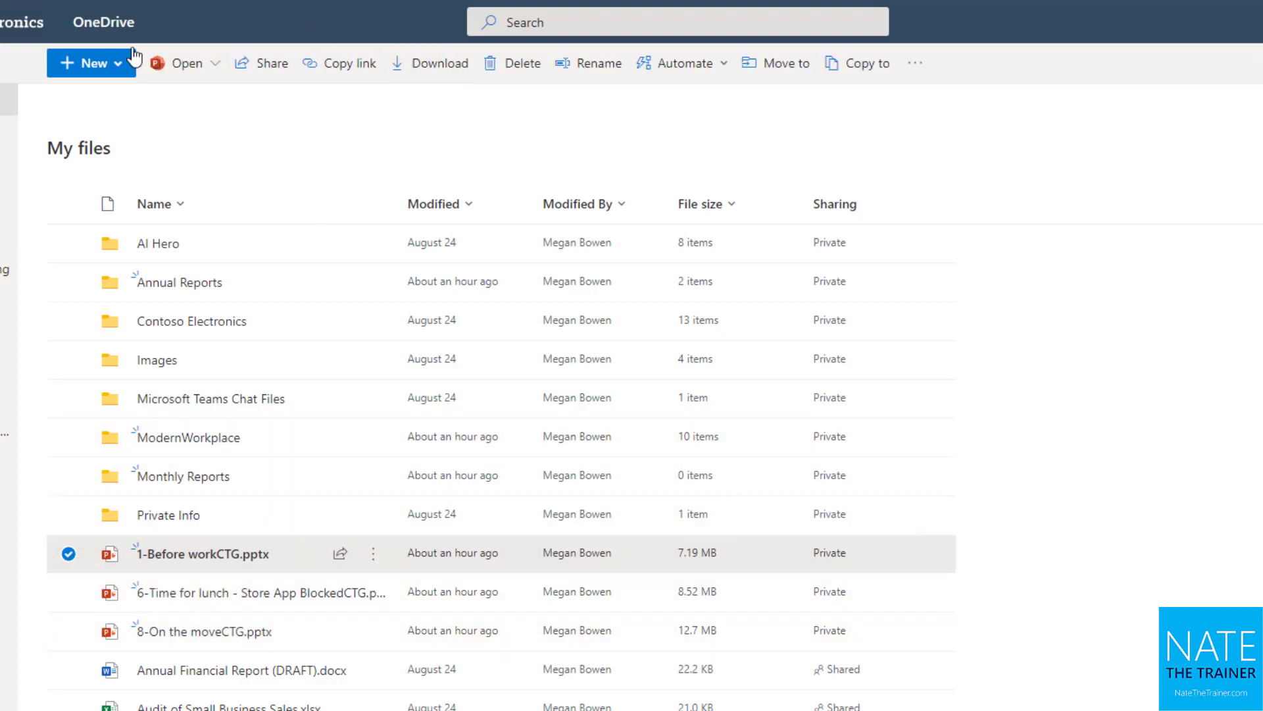
{"action": "left_click", "coordinate": [68, 592]}
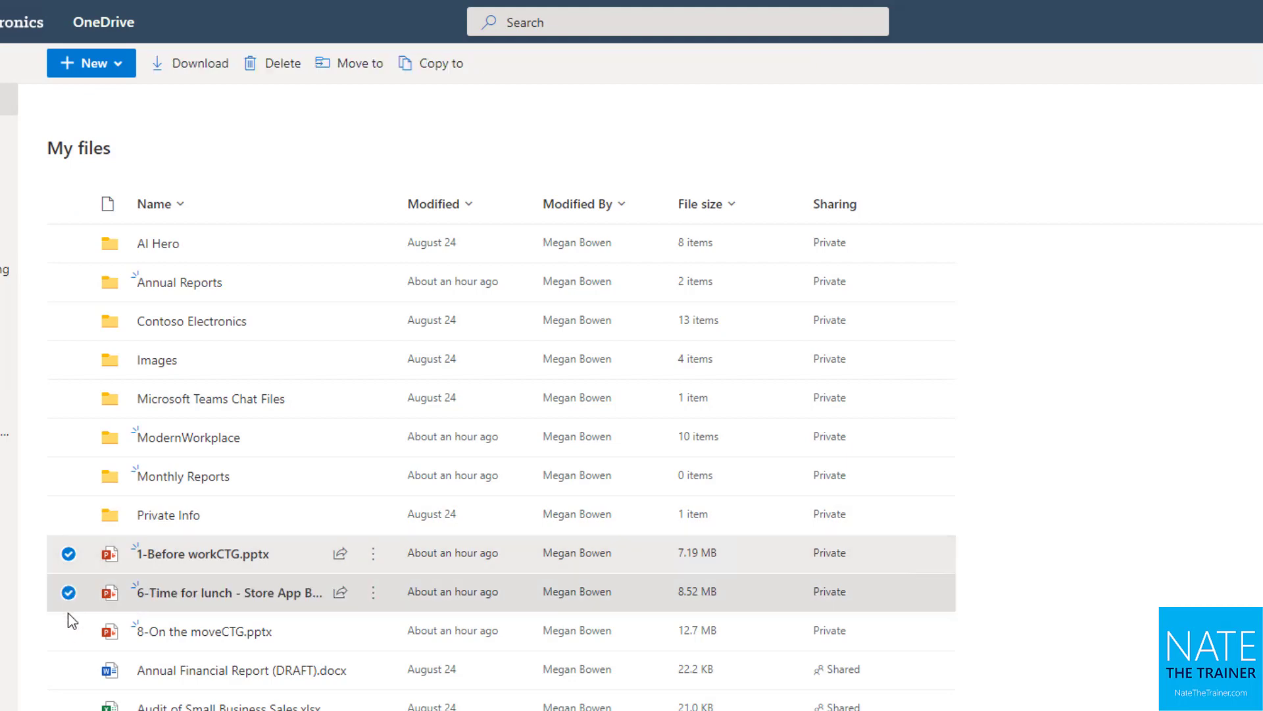
{"action": "left_click", "coordinate": [68, 631]}
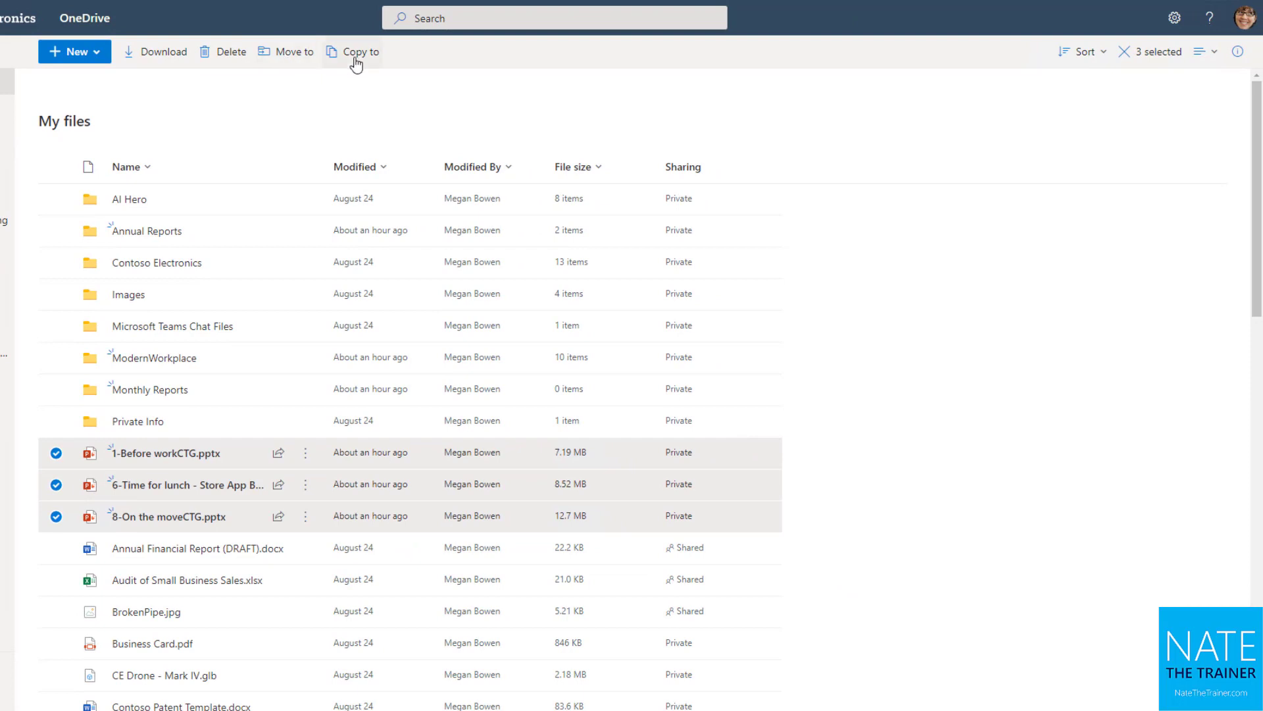
{"action": "left_click", "coordinate": [297, 64]}
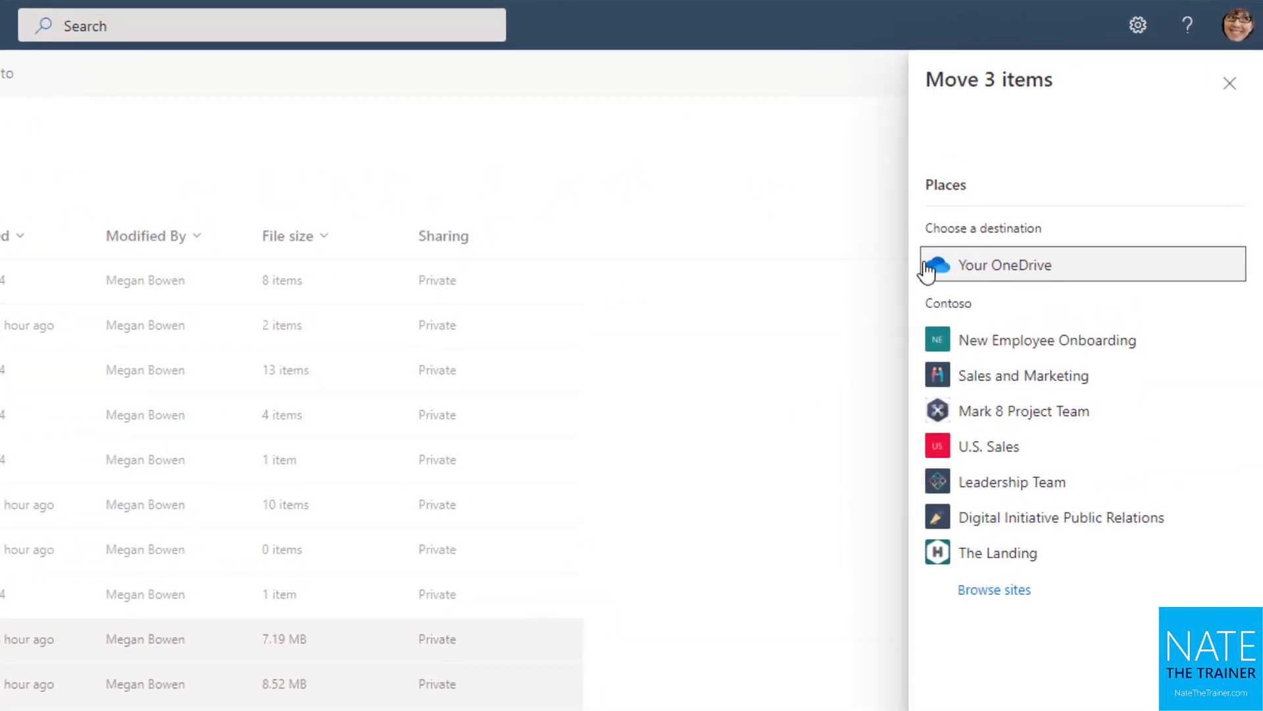
{"action": "left_click", "coordinate": [1006, 276]}
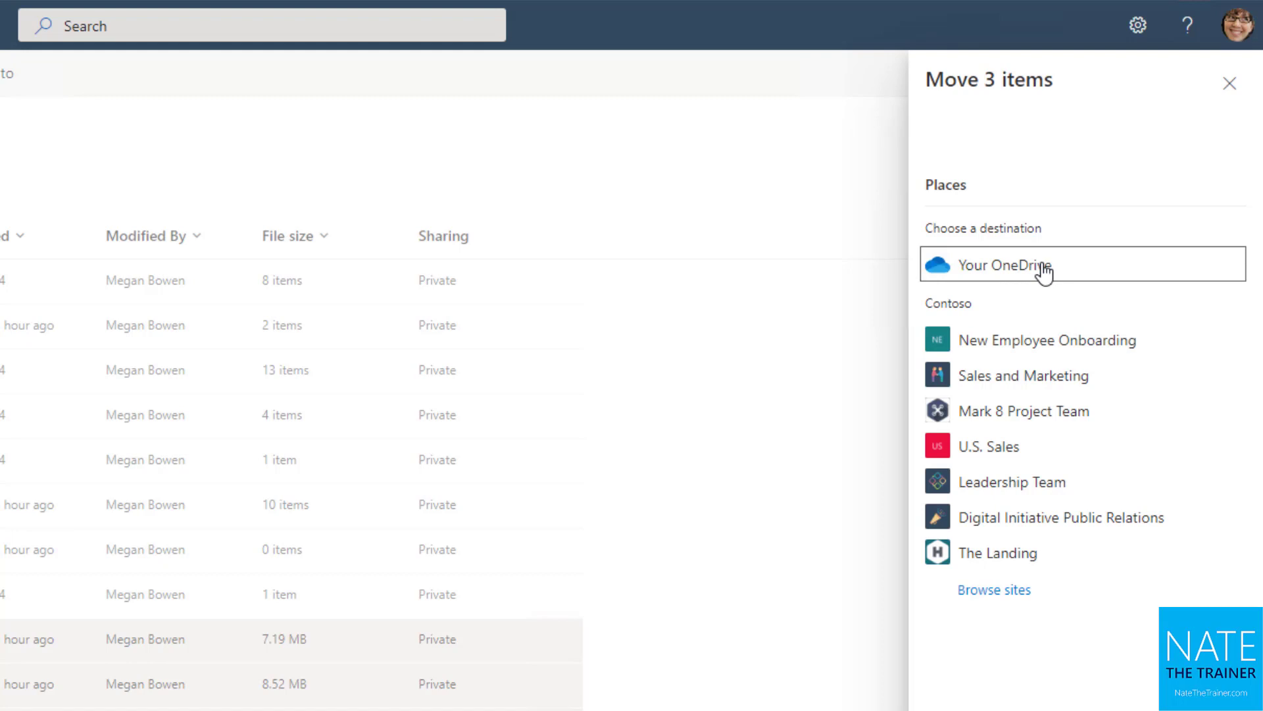
{"action": "left_click", "coordinate": [1032, 276]}
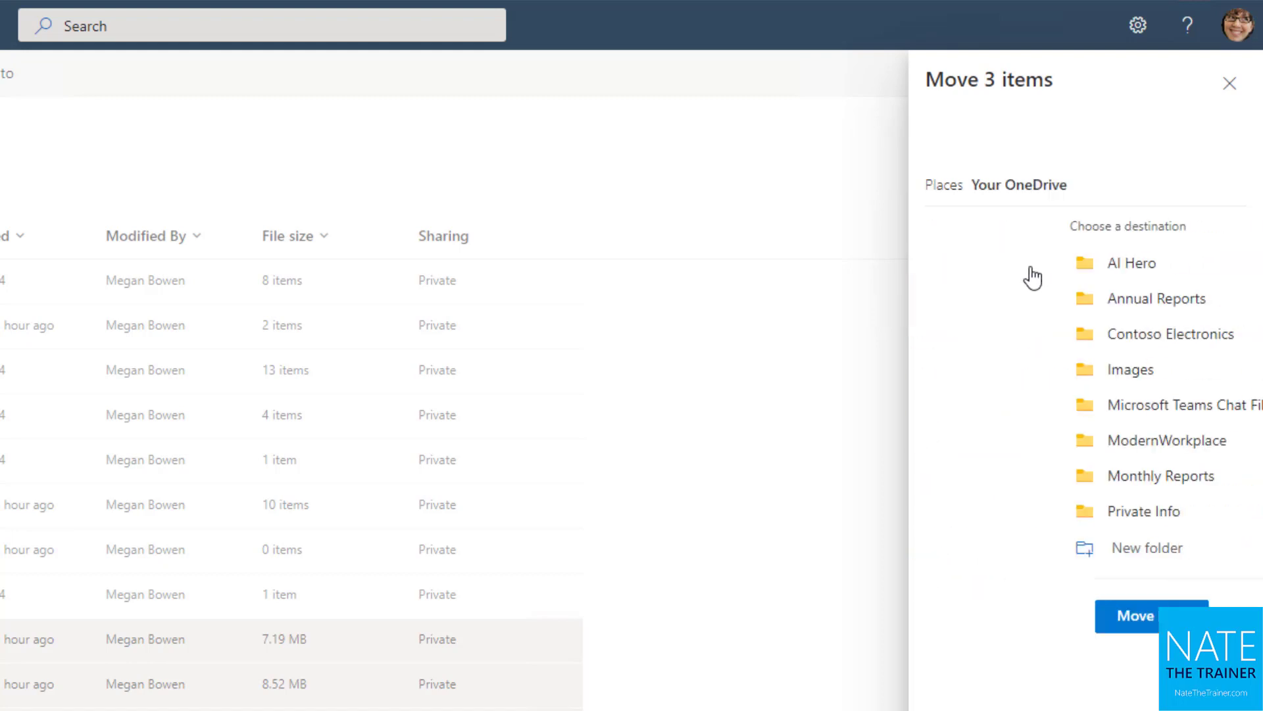
{"action": "left_click", "coordinate": [1027, 299]}
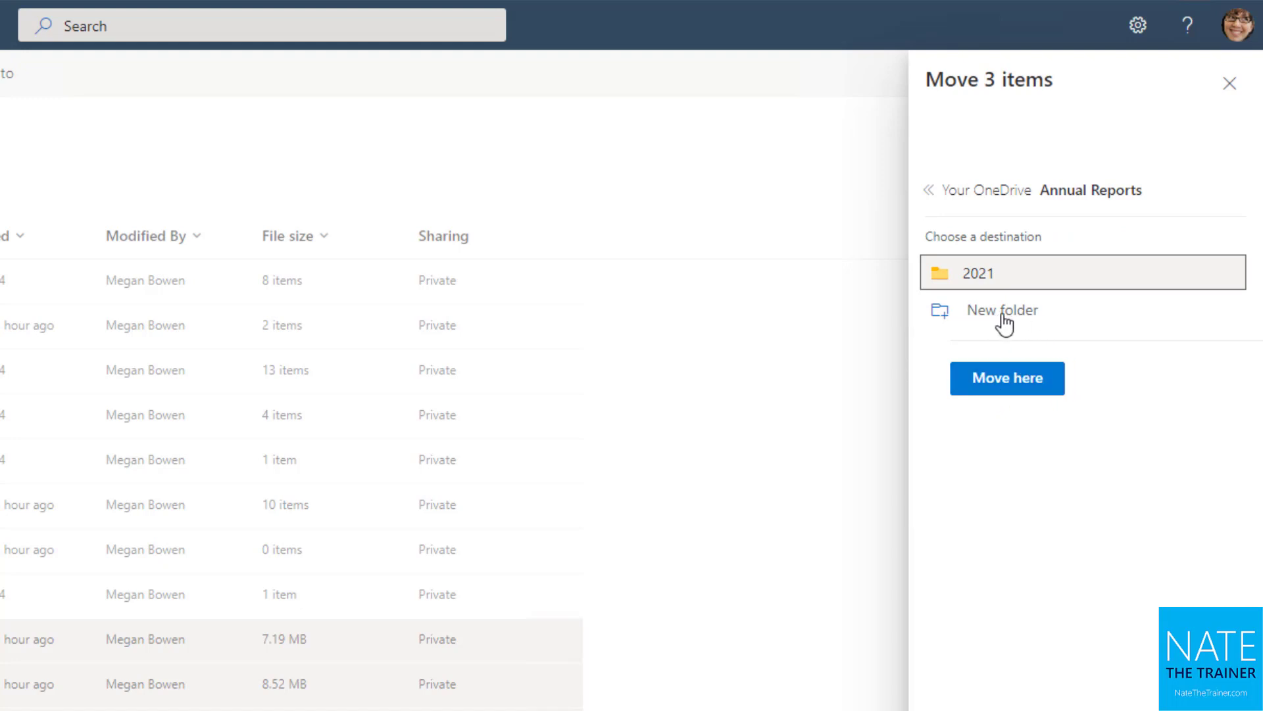
{"action": "left_click", "coordinate": [979, 192]}
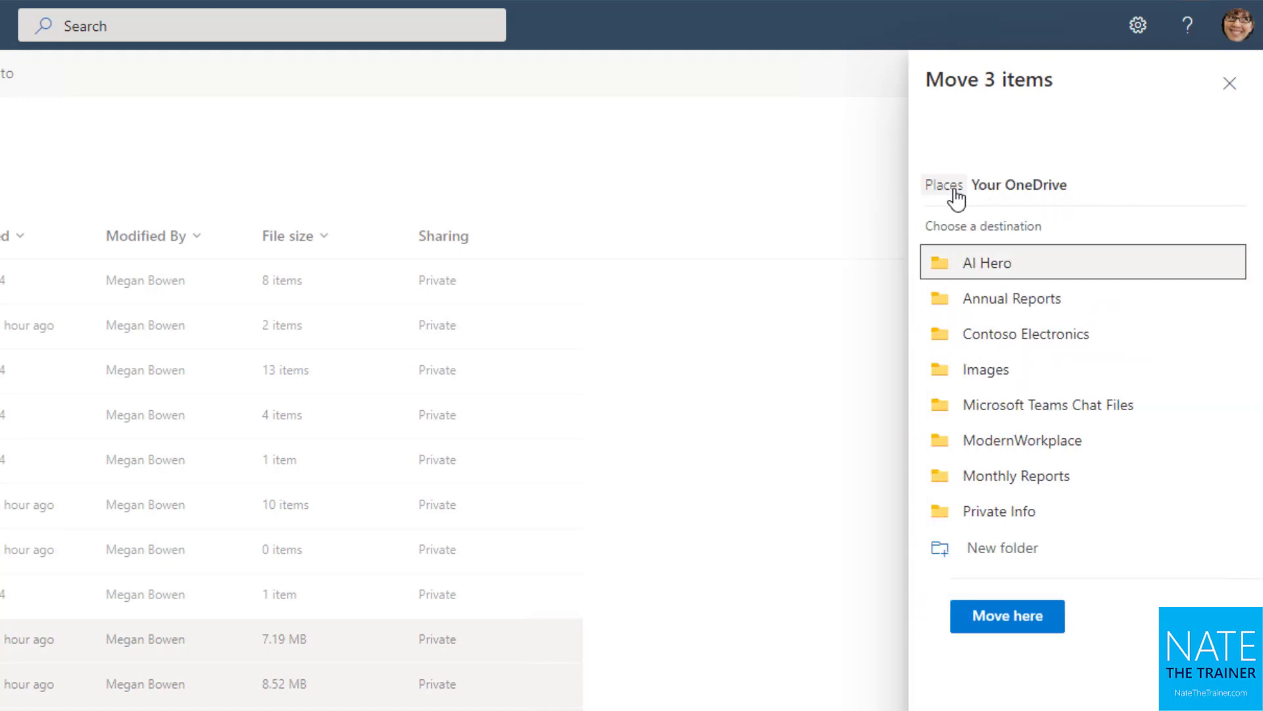
{"action": "left_click", "coordinate": [953, 189]}
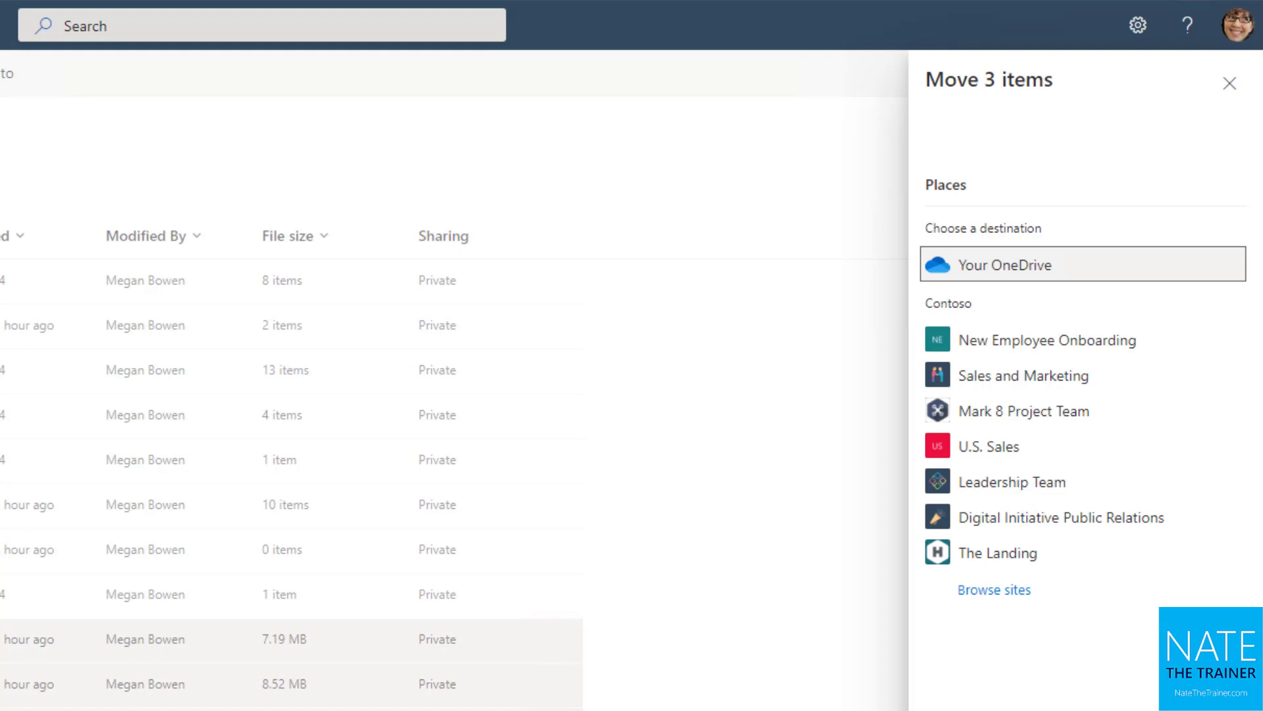
{"action": "left_click", "coordinate": [1061, 493]}
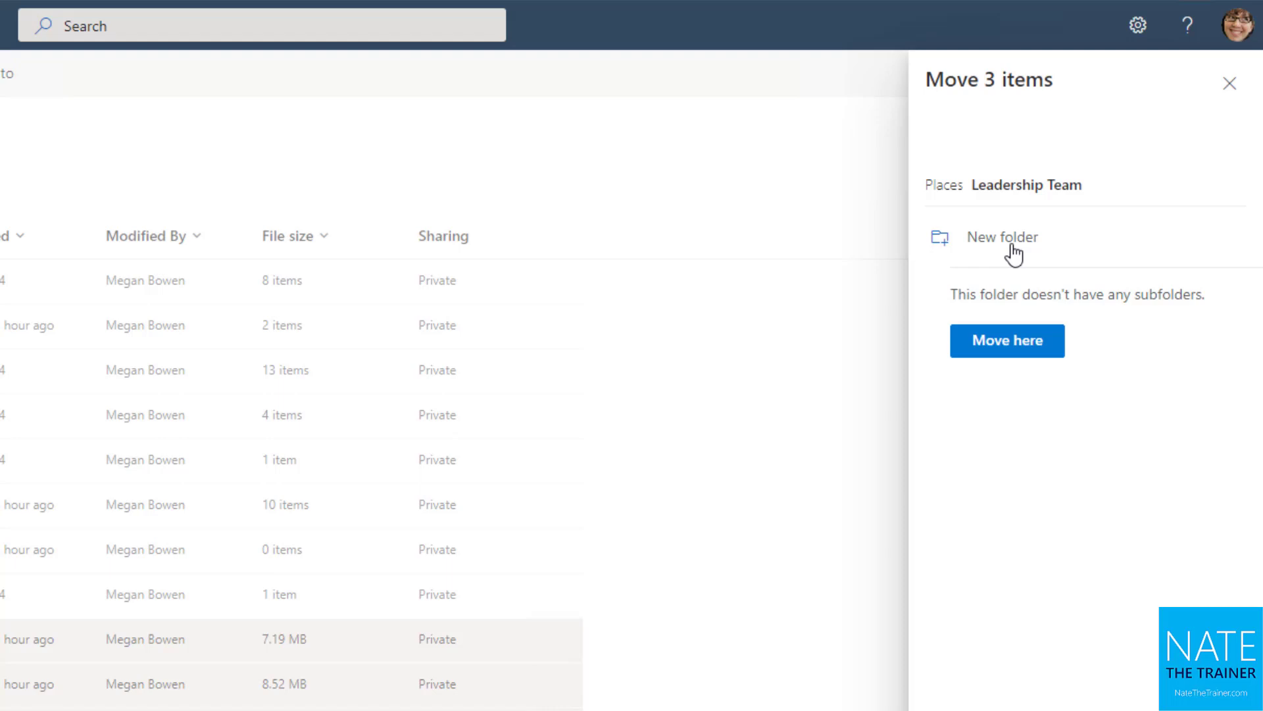
{"action": "left_click", "coordinate": [947, 198]}
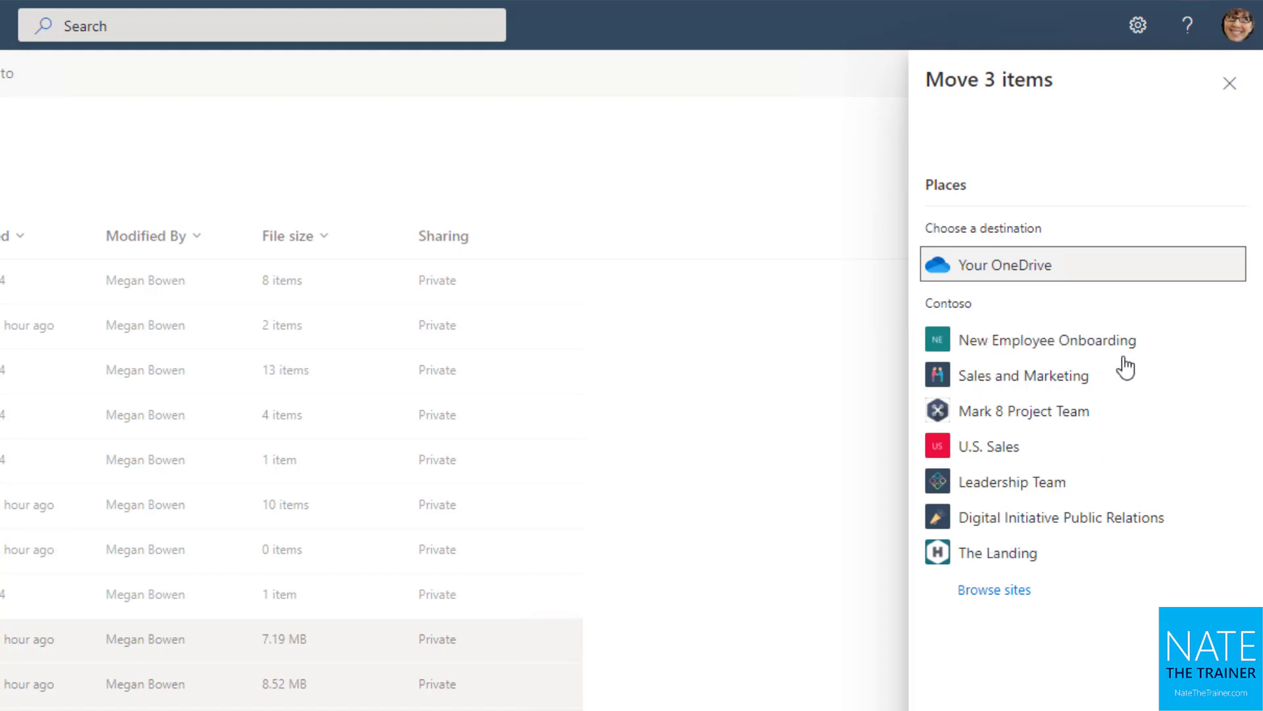
{"action": "left_click", "coordinate": [994, 591]}
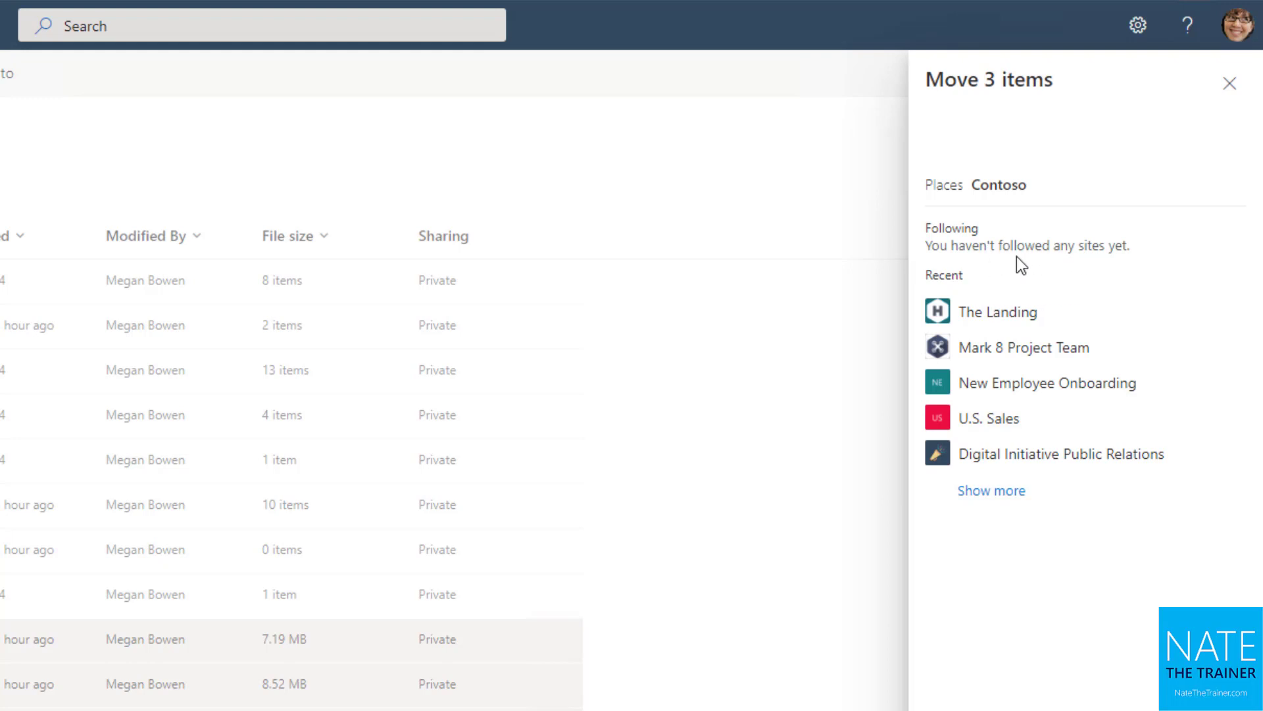
{"action": "left_click", "coordinate": [1017, 491]}
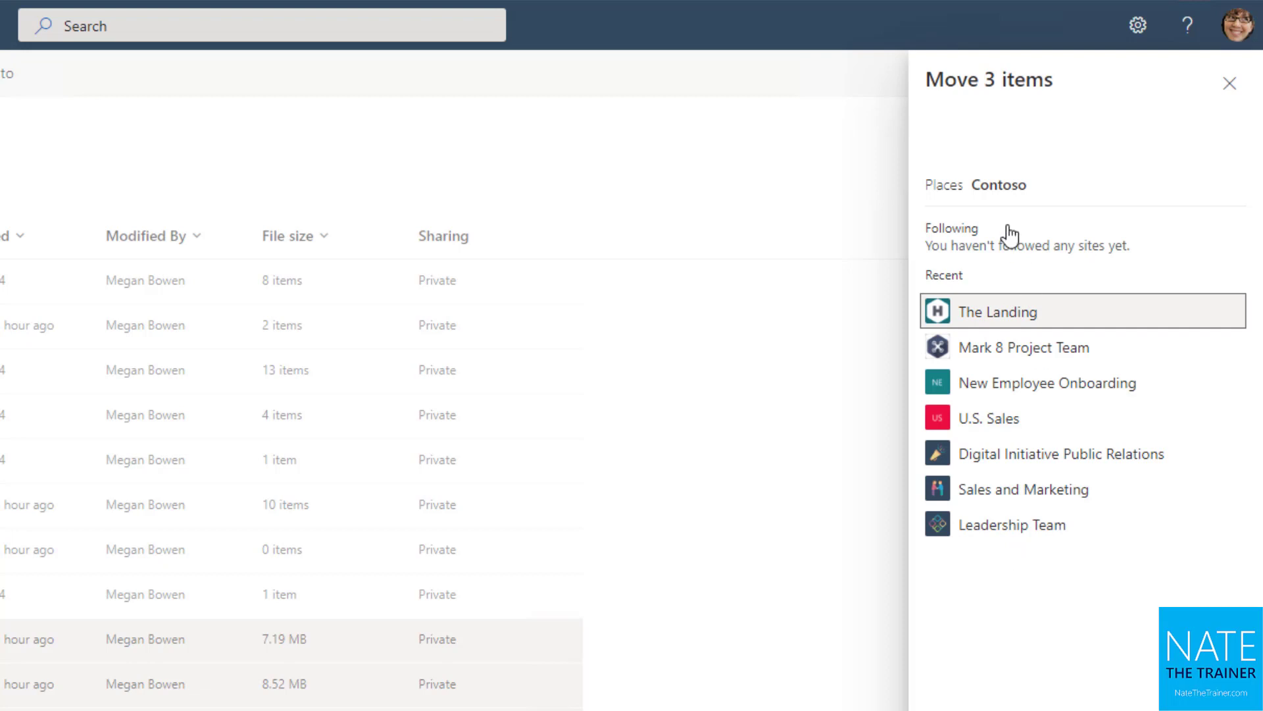
{"action": "left_click", "coordinate": [942, 187]}
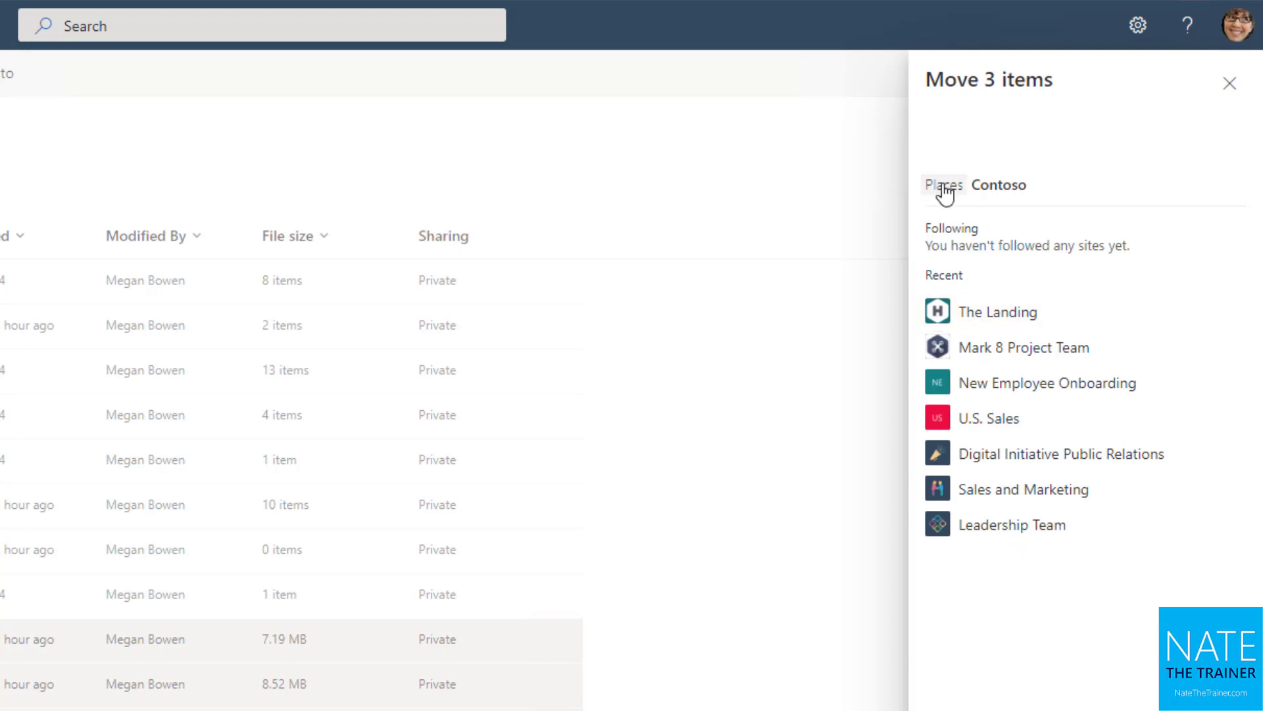
- Cancel the Move 3 items pane and show the Copy to destinations instead
{"action": "left_click", "coordinate": [1230, 83]}
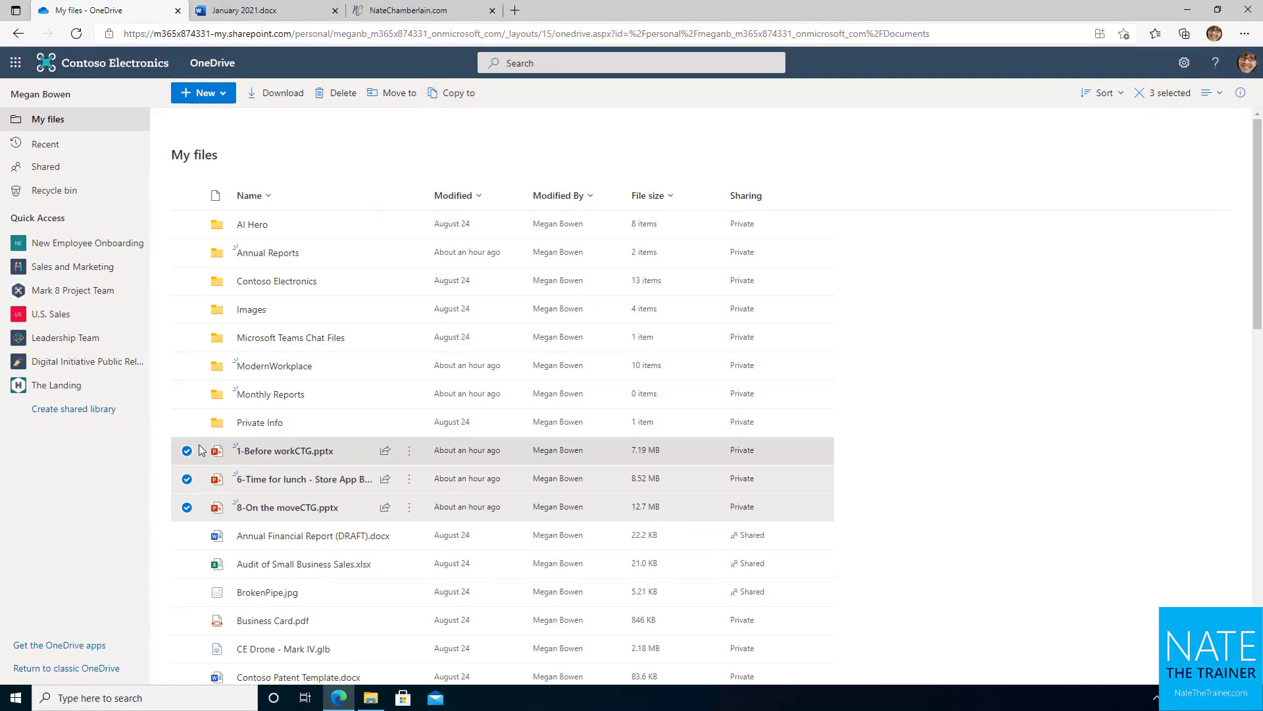
{"action": "left_click", "coordinate": [452, 99]}
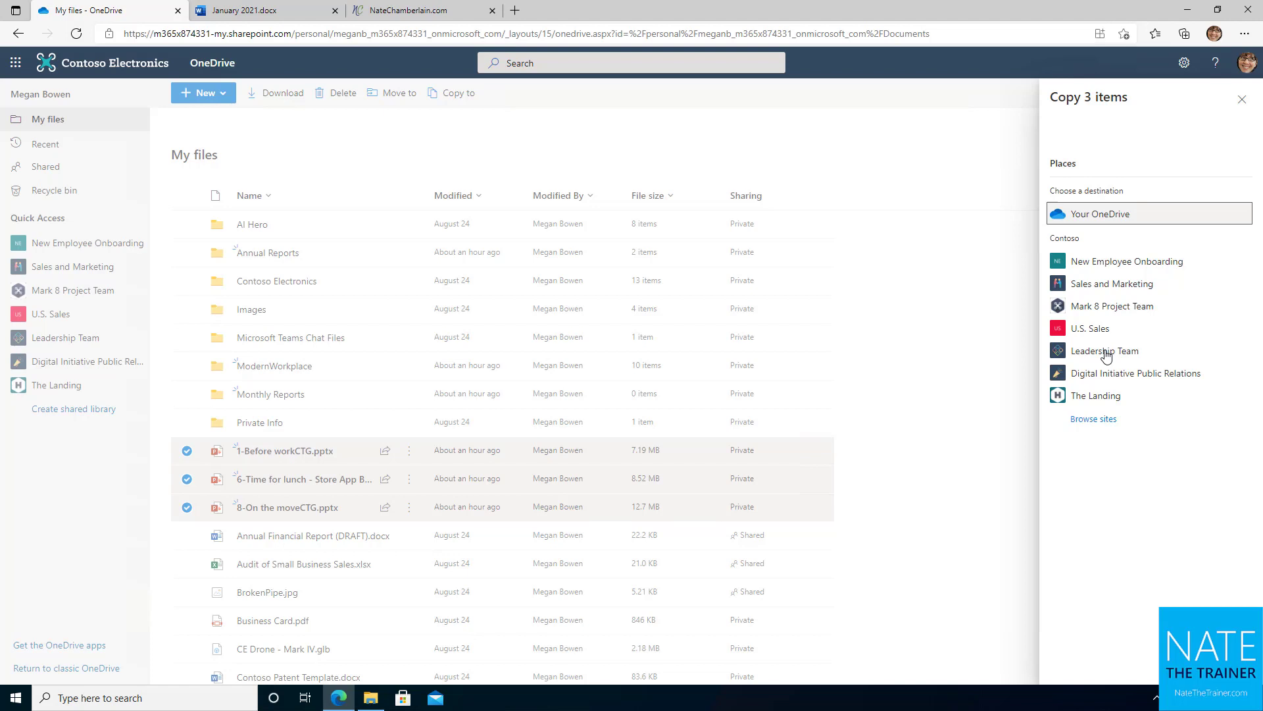
- Cancel the copy and move the three CTG presentations to the Leadership Team site
{"action": "left_click", "coordinate": [1242, 99]}
{"action": "left_click", "coordinate": [395, 100]}
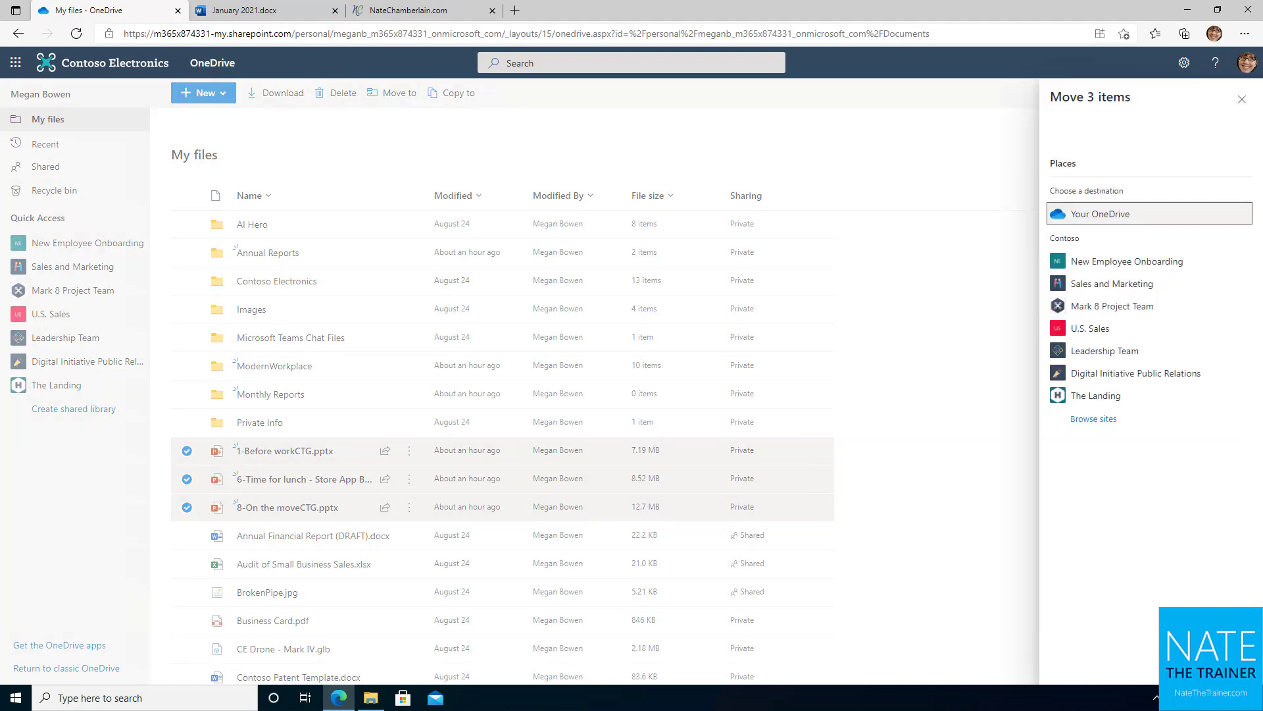
{"action": "left_click", "coordinate": [1095, 350]}
{"action": "left_click", "coordinate": [1114, 262]}
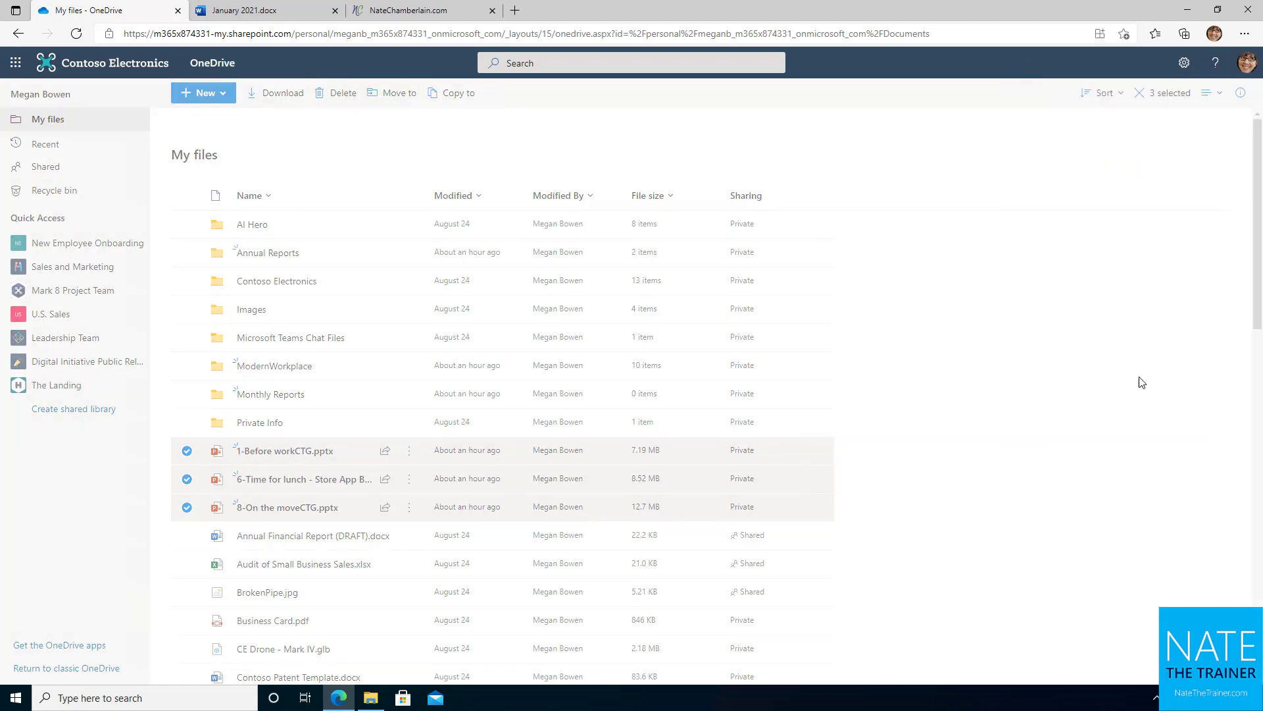
{"action": "left_click", "coordinate": [1152, 94]}
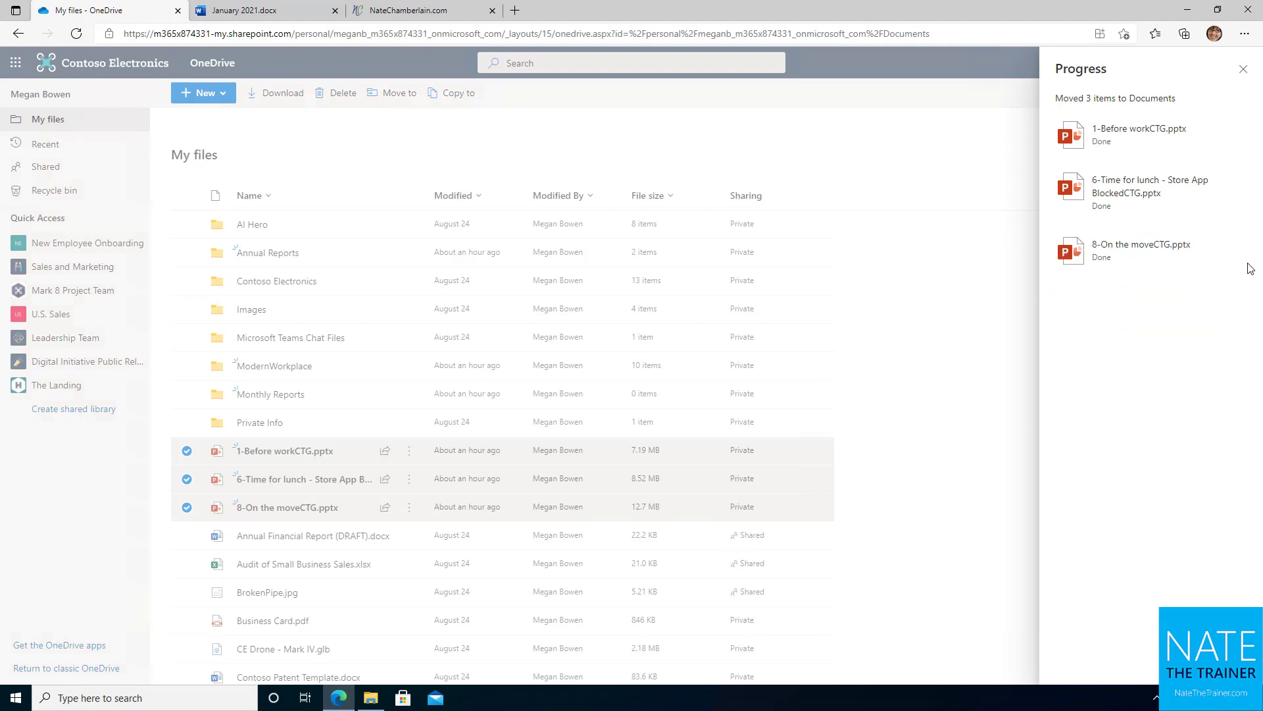
{"action": "left_click", "coordinate": [1243, 69]}
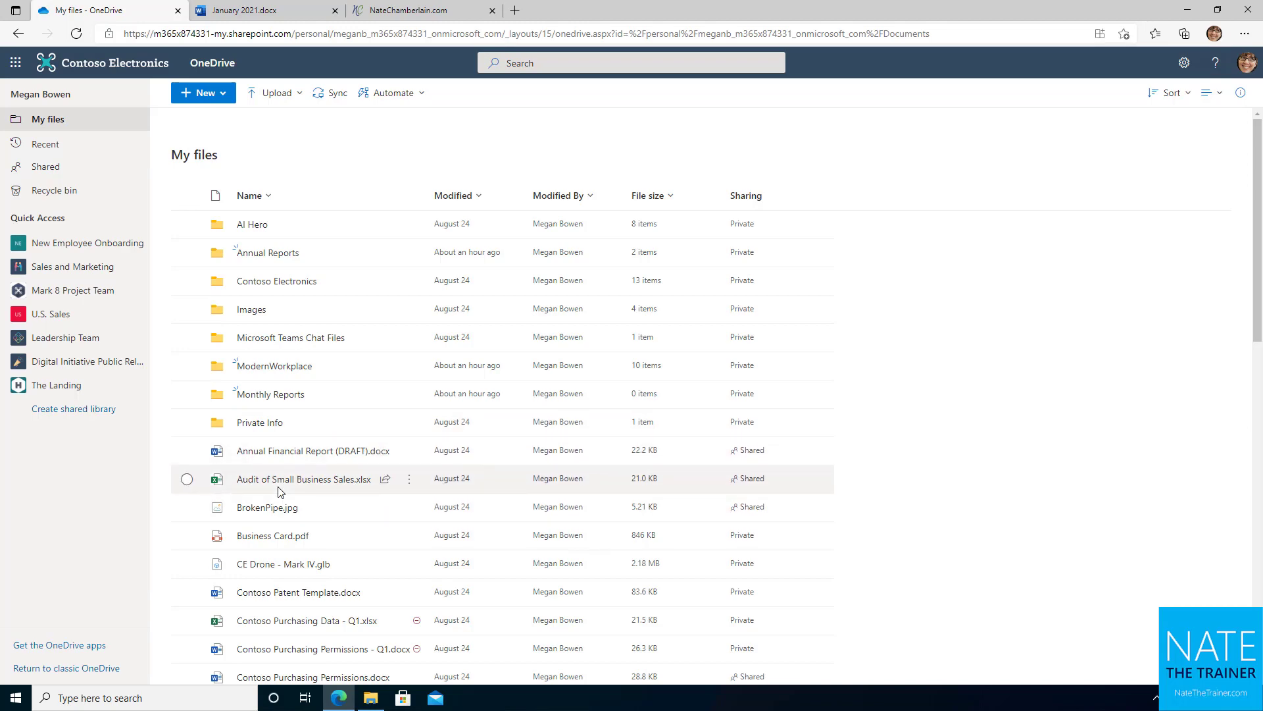
{"action": "left_click", "coordinate": [67, 200]}
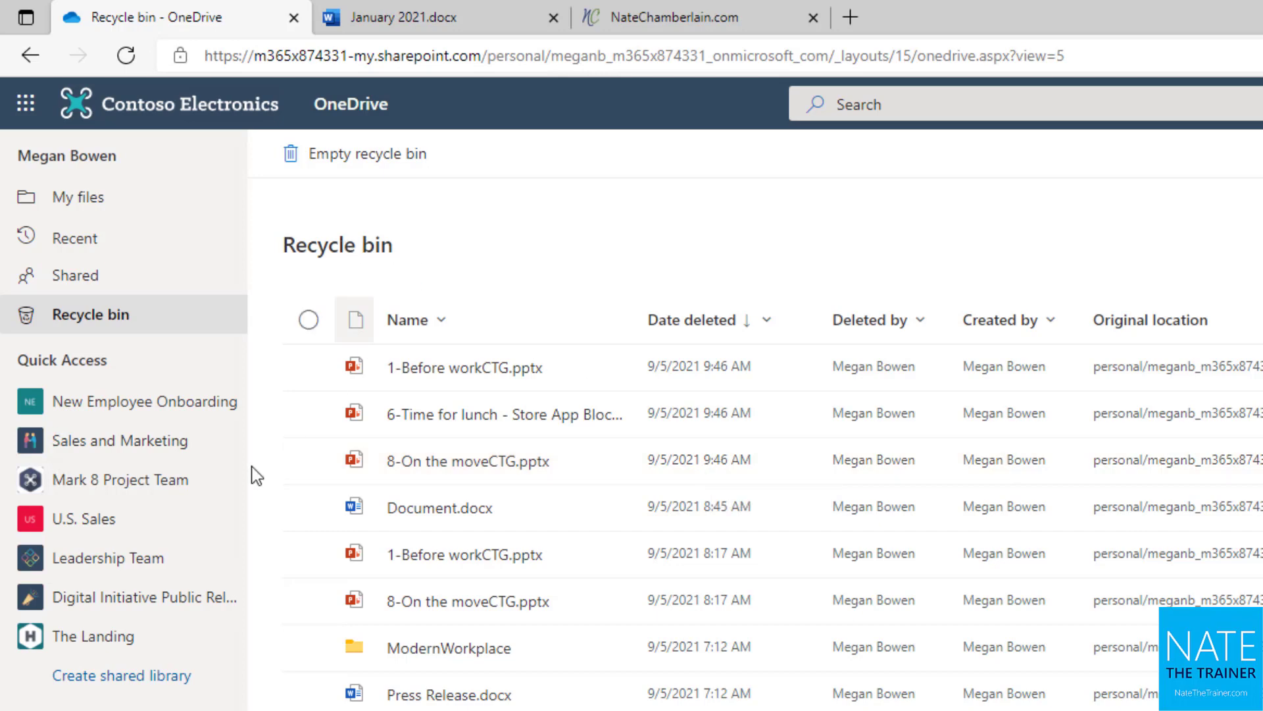
{"action": "left_click", "coordinate": [131, 558]}
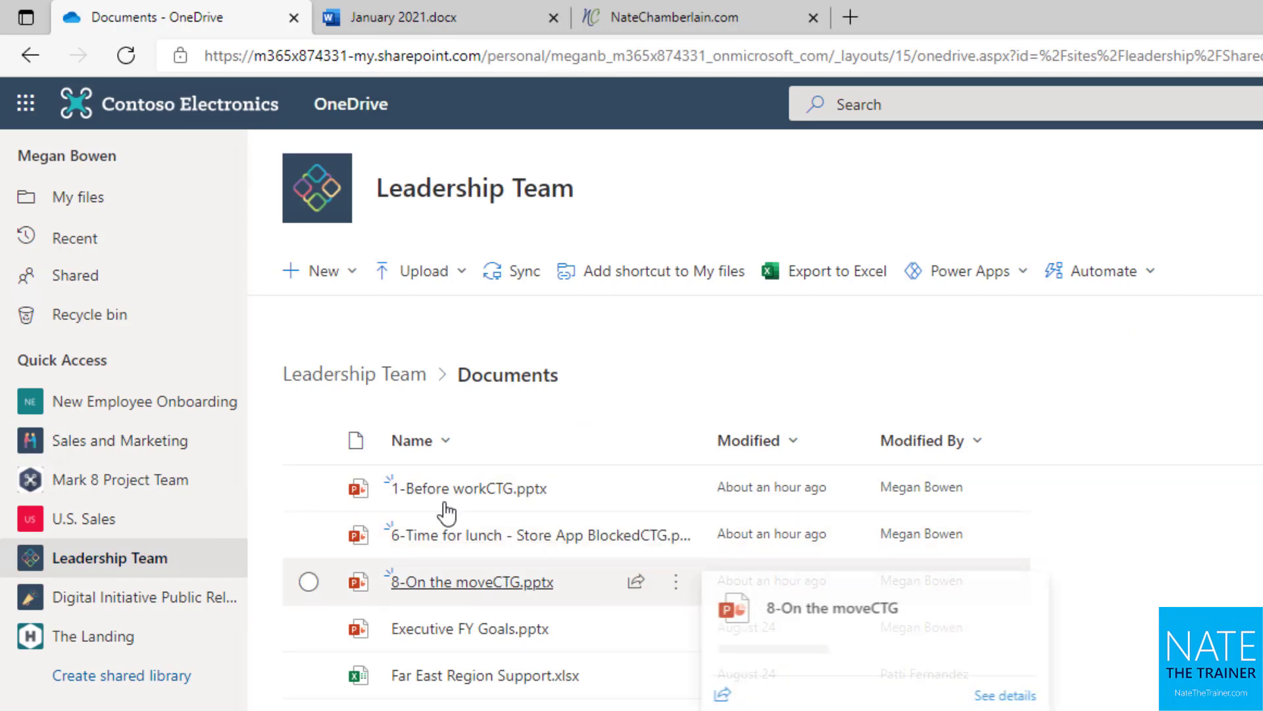
{"action": "left_click", "coordinate": [146, 335]}
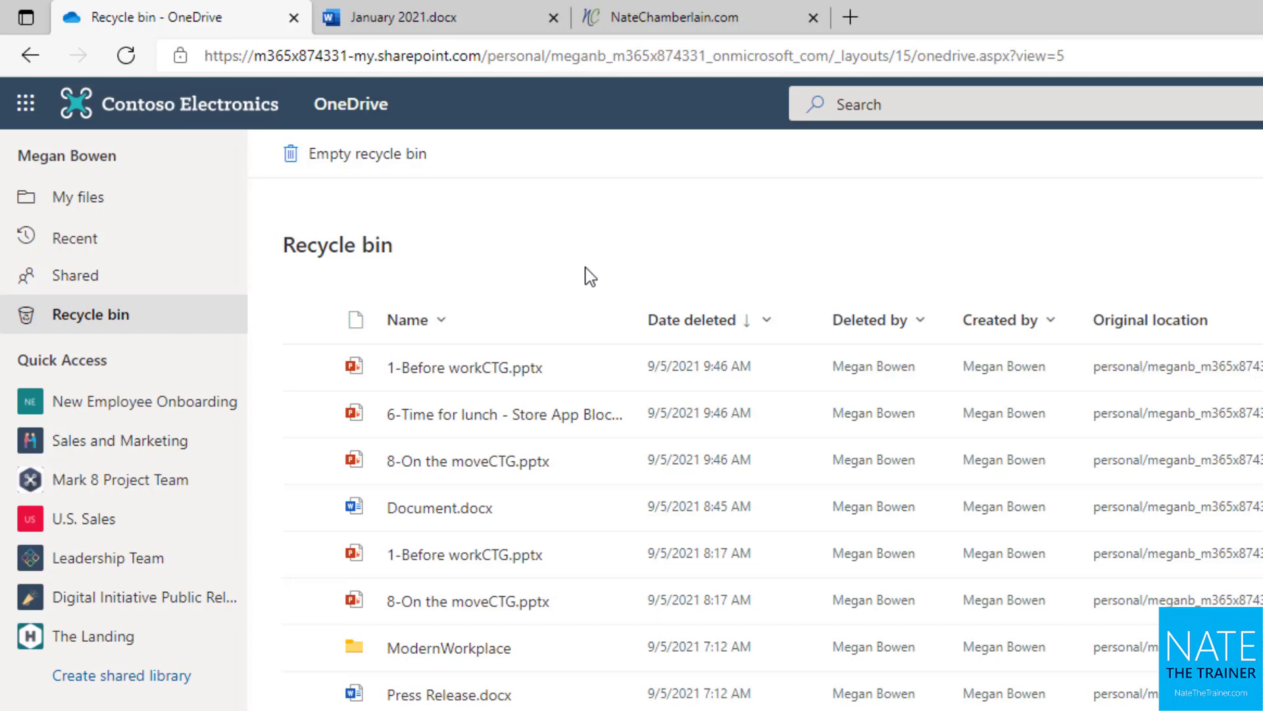
- Copy Annual Financial Report (DRAFT).docx and Audit of Small Business Sales.xlsx to Leadership Team, then open its library
{"action": "left_click", "coordinate": [140, 209]}
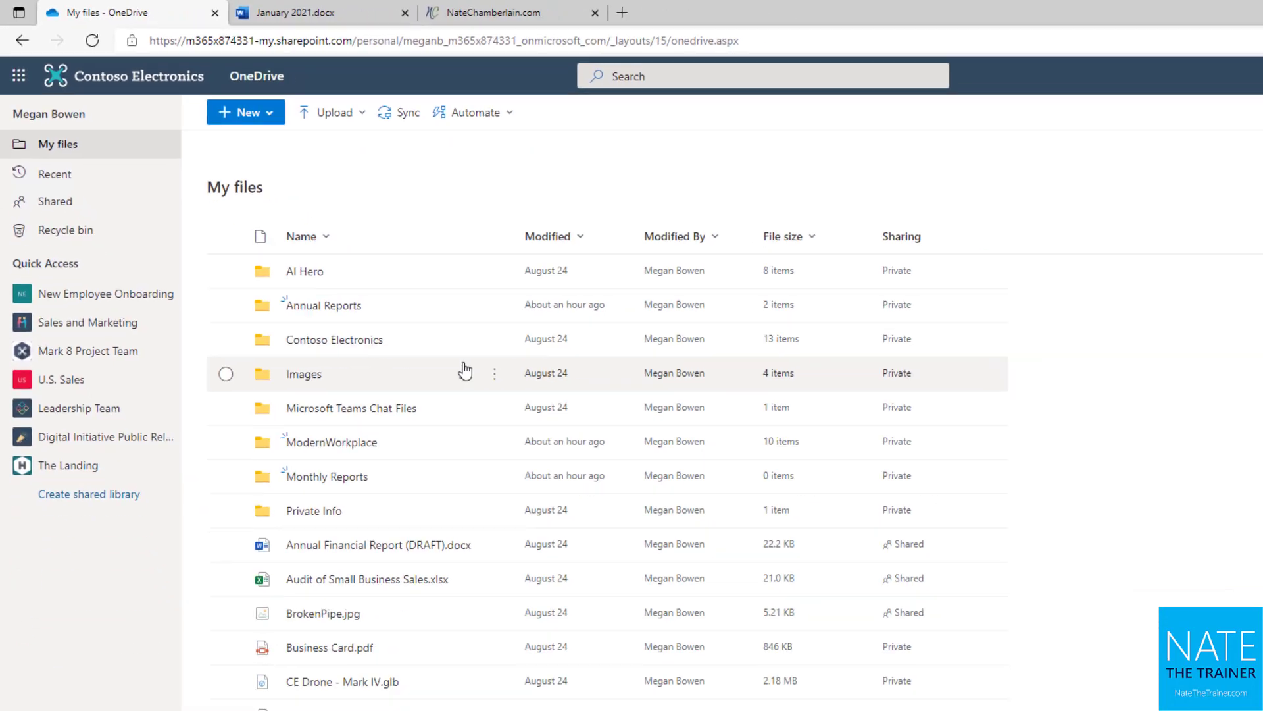
{"action": "left_click", "coordinate": [226, 544]}
{"action": "left_click", "coordinate": [226, 579]}
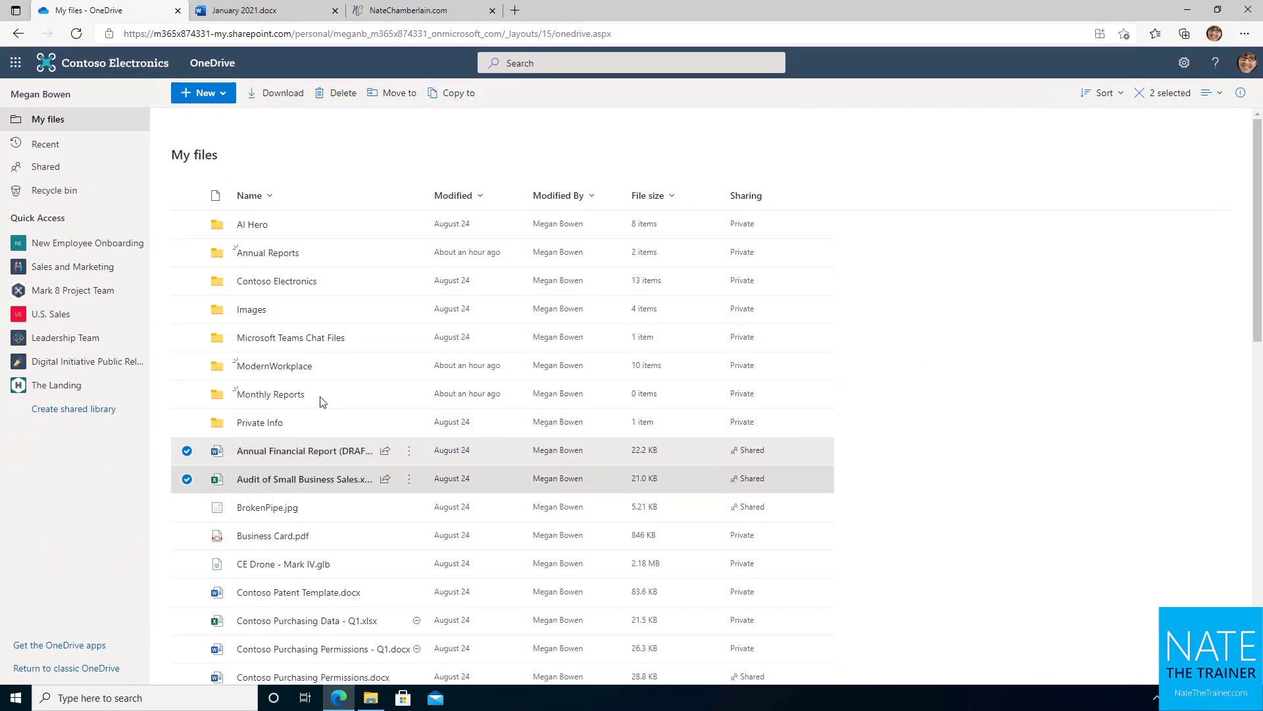
{"action": "left_click", "coordinate": [450, 93]}
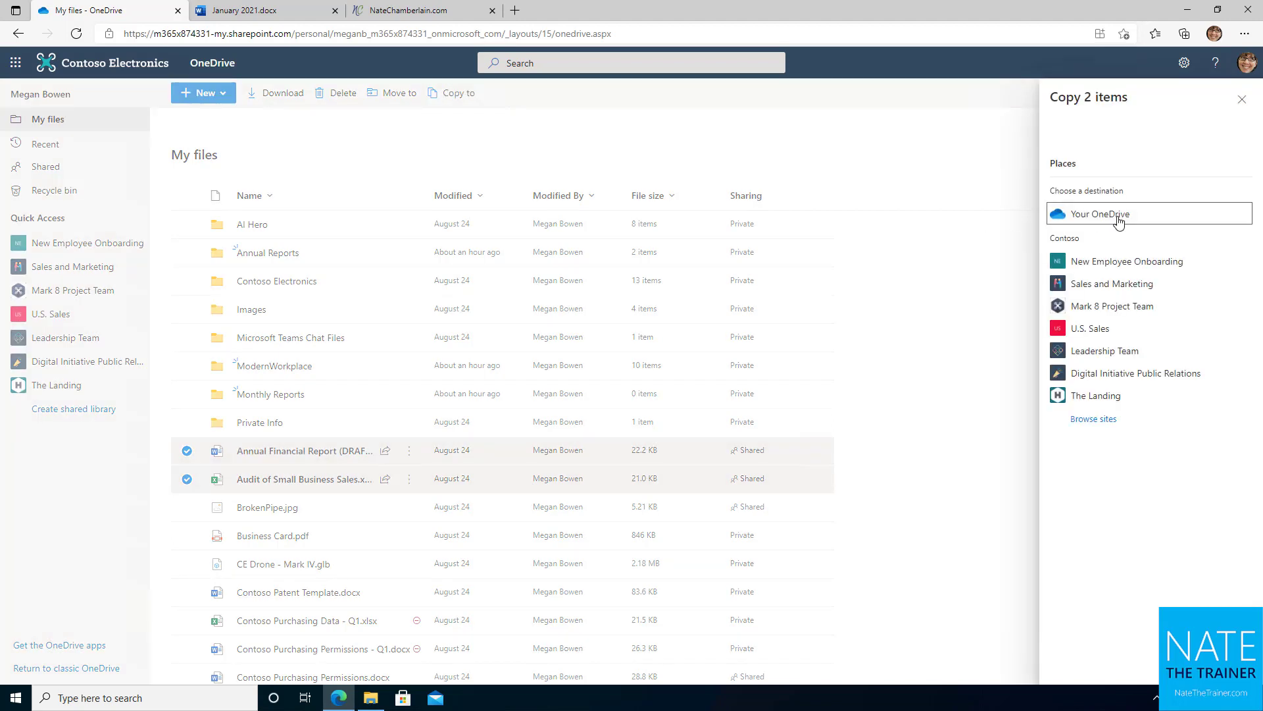
{"action": "left_click", "coordinate": [1119, 357]}
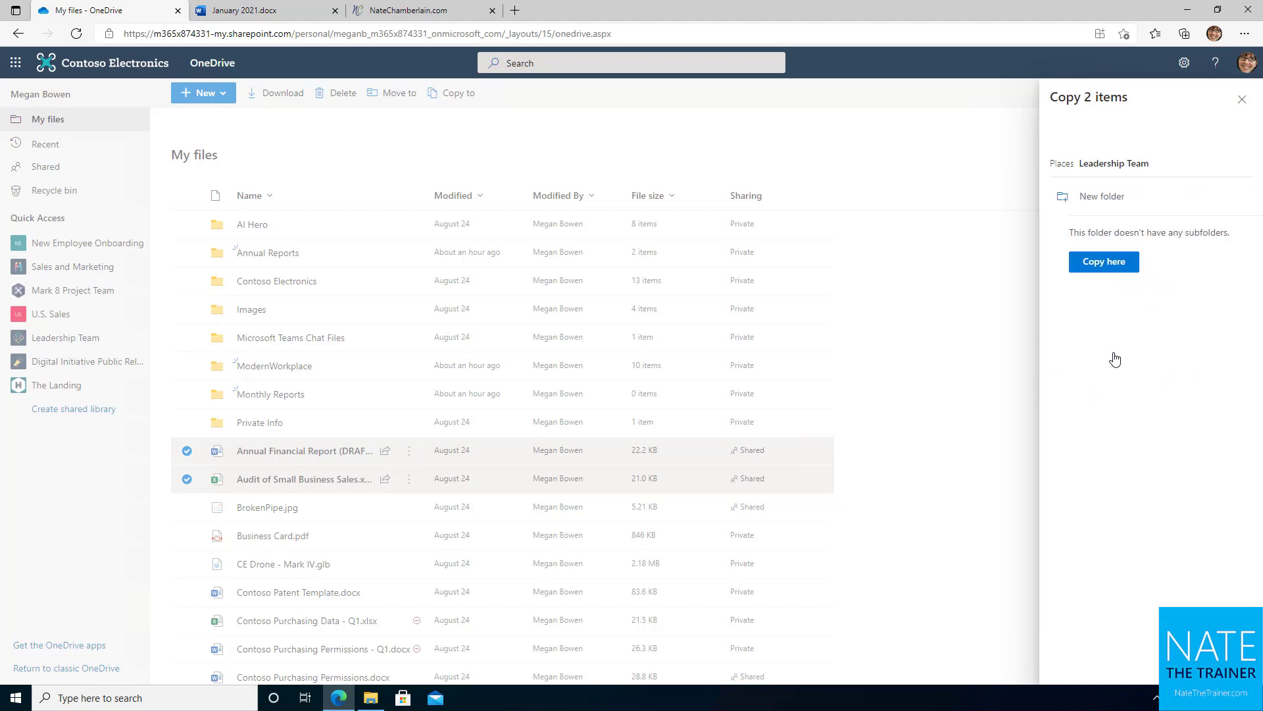
{"action": "left_click", "coordinate": [1105, 263]}
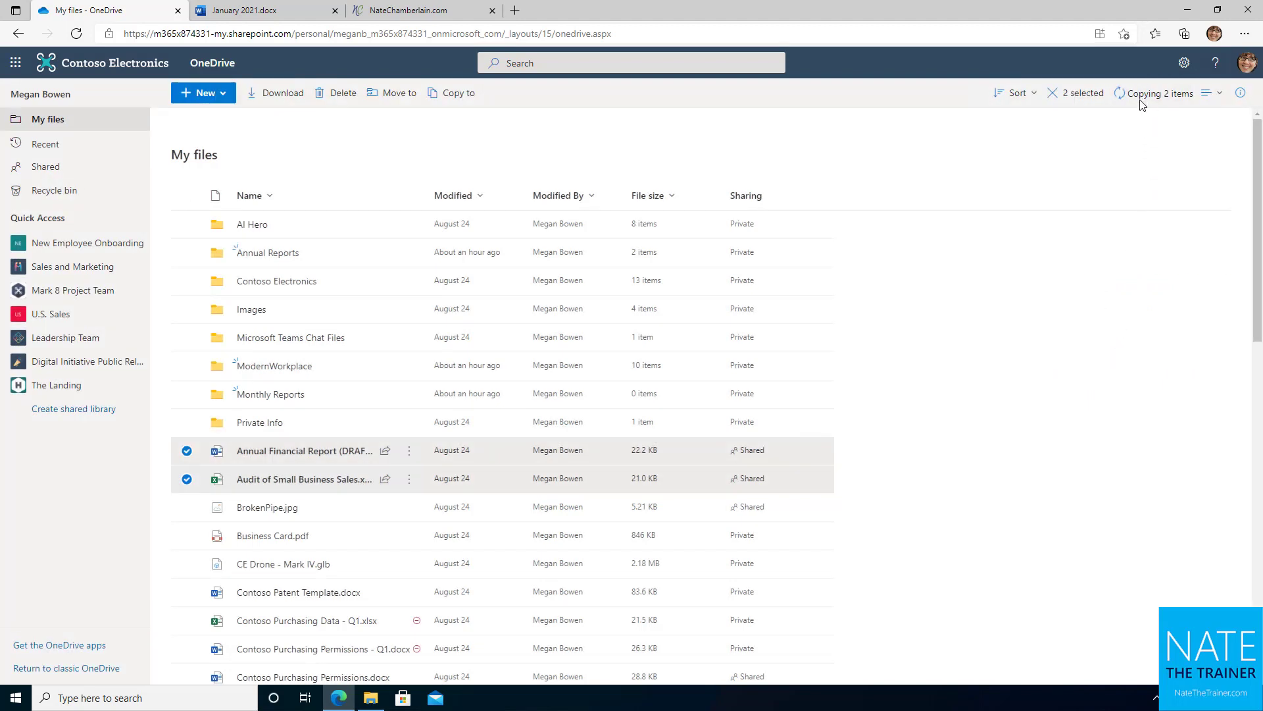
{"action": "left_click", "coordinate": [1145, 95]}
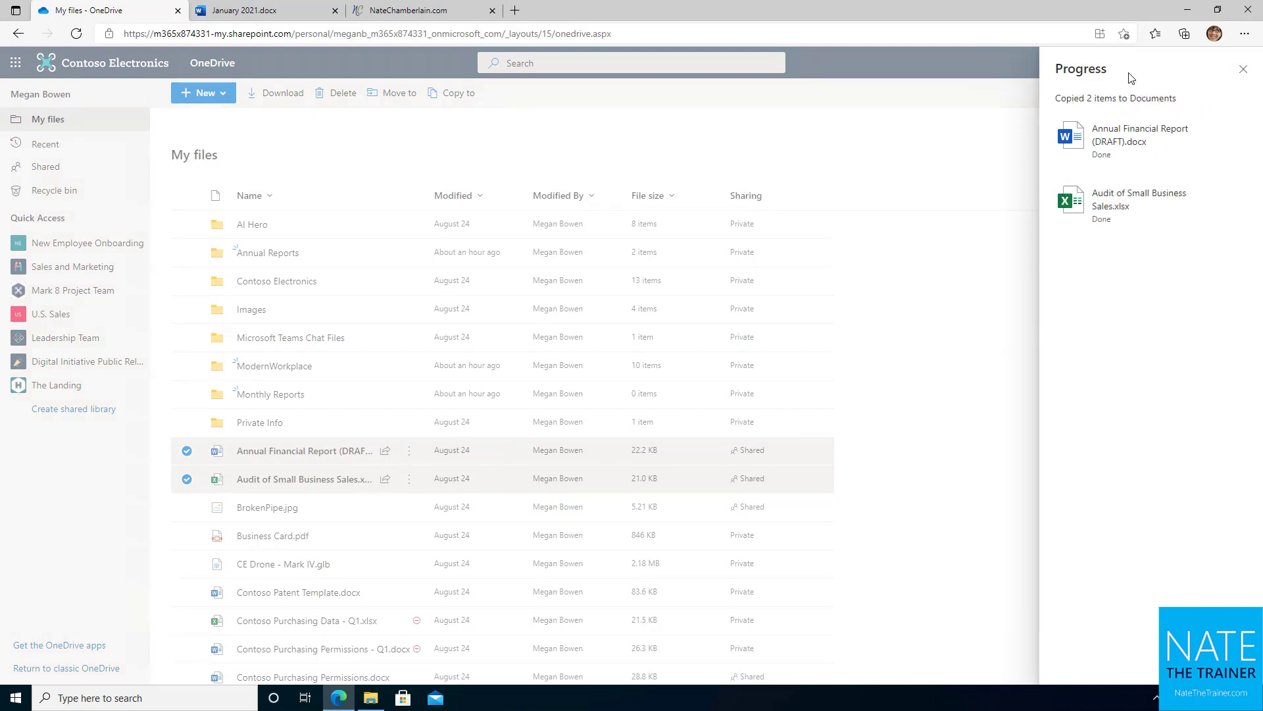
{"action": "left_click", "coordinate": [1242, 71]}
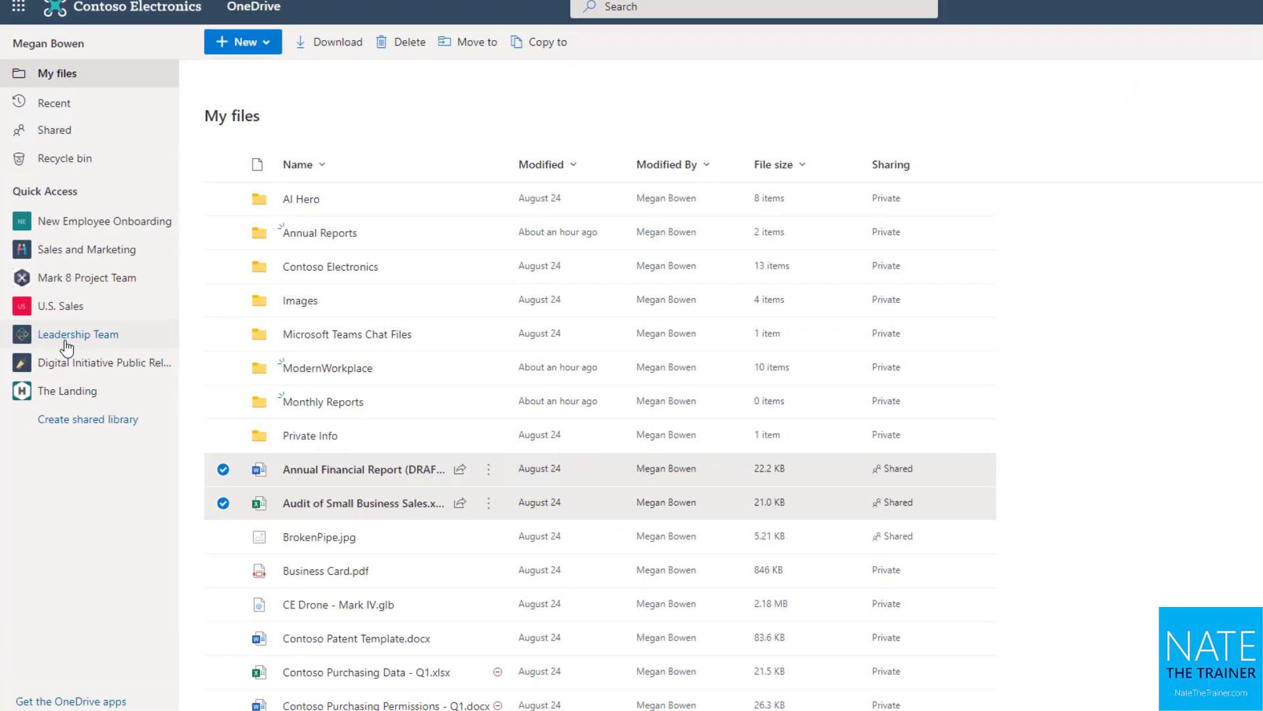
{"action": "left_click", "coordinate": [84, 342]}
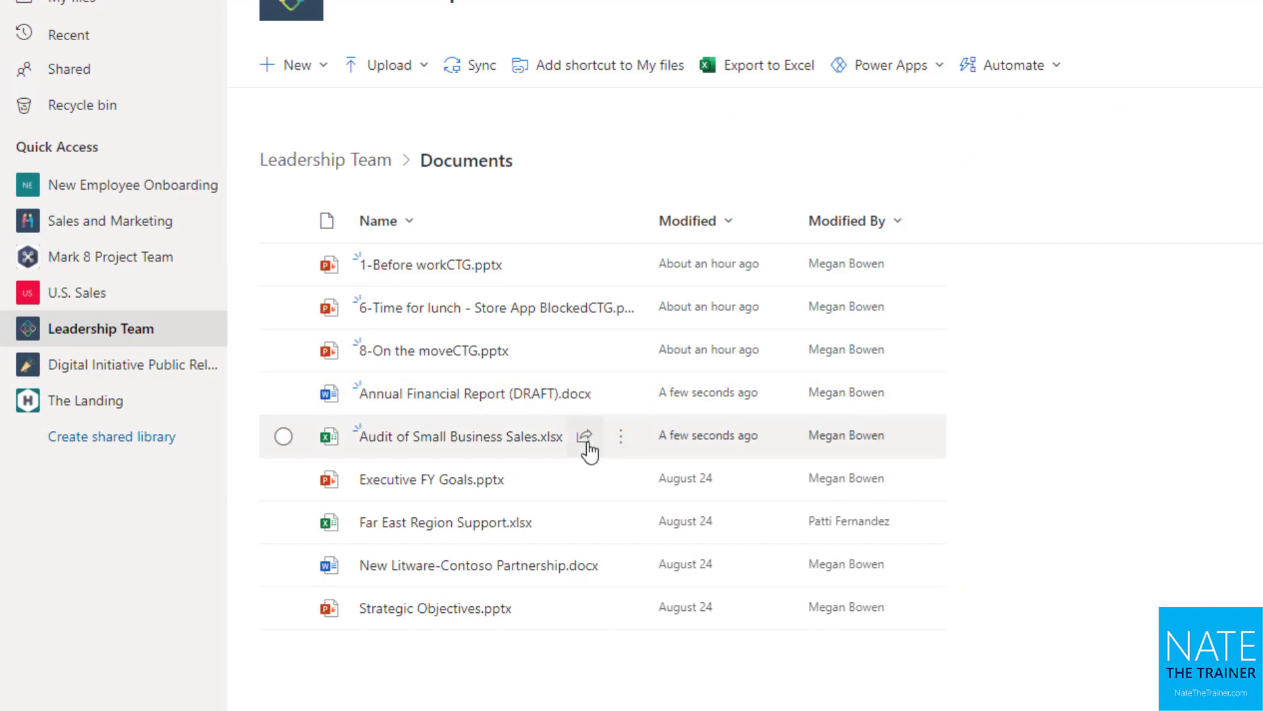
- Sort My files by name Z to A, then newest modified, then largest file size first
{"action": "mouse_move", "coordinate": [592, 441]}
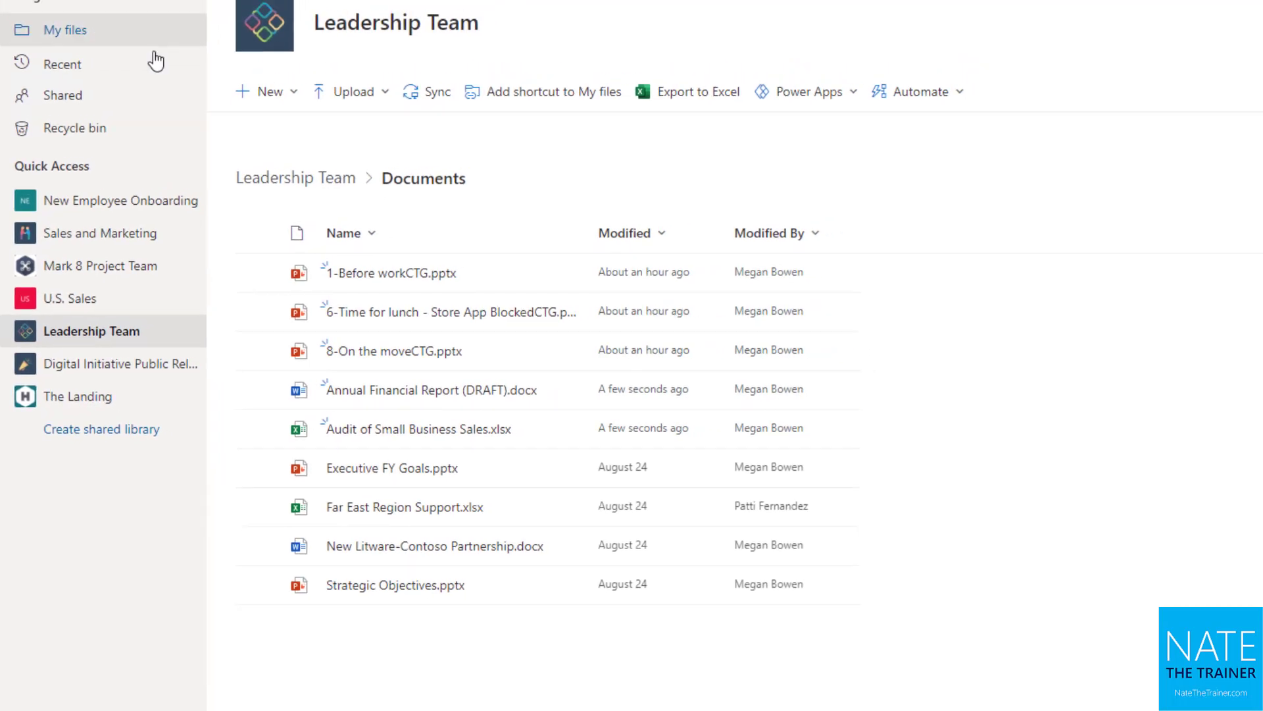
{"action": "left_click", "coordinate": [72, 5]}
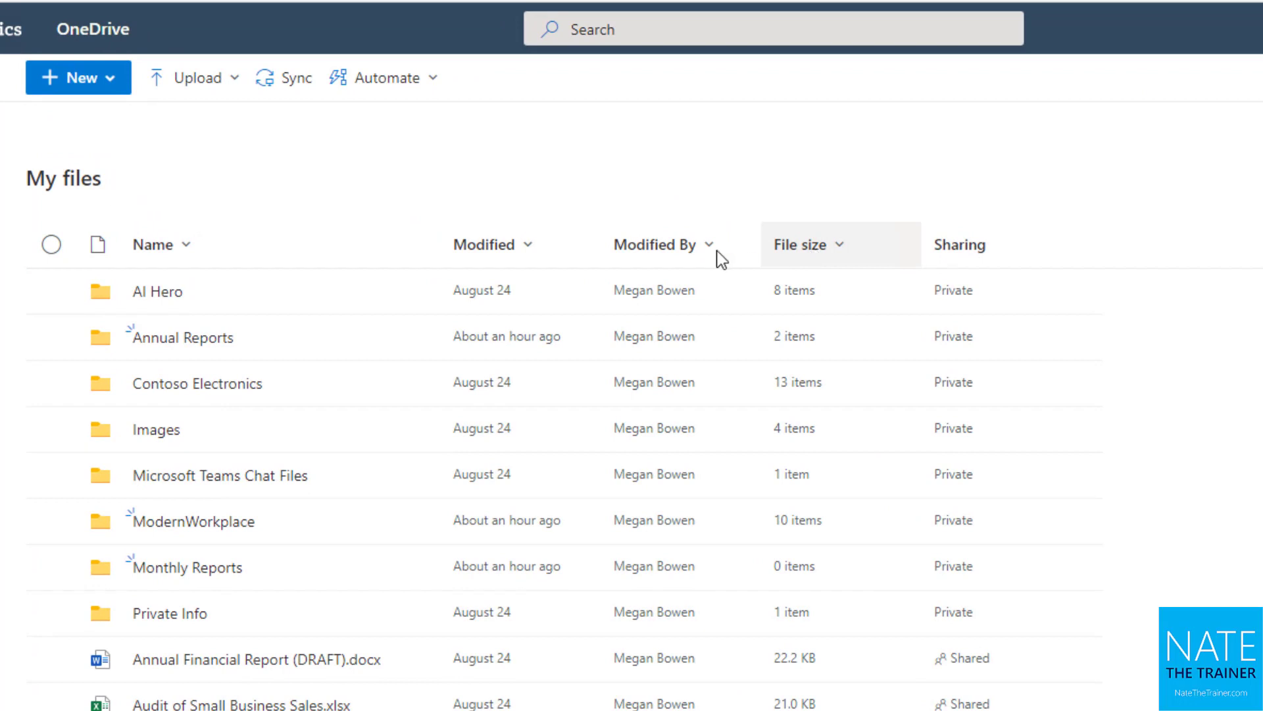
{"action": "left_click", "coordinate": [223, 250]}
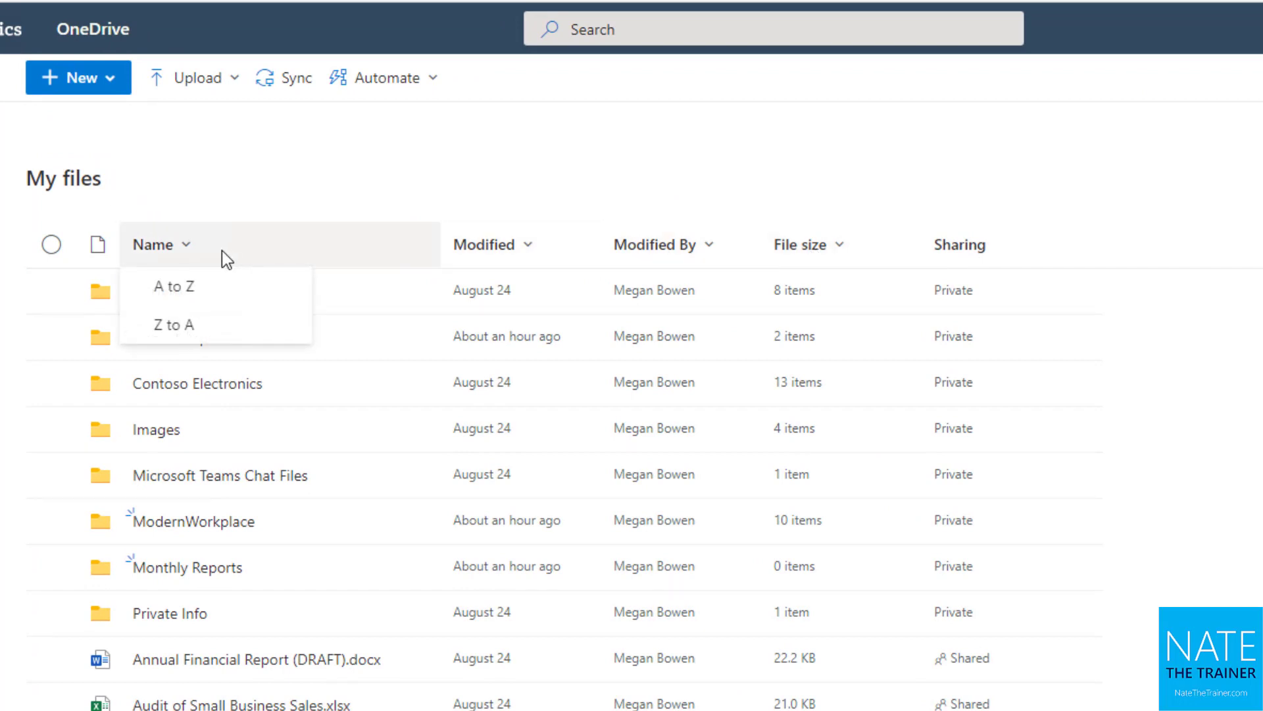
{"action": "left_click", "coordinate": [209, 332]}
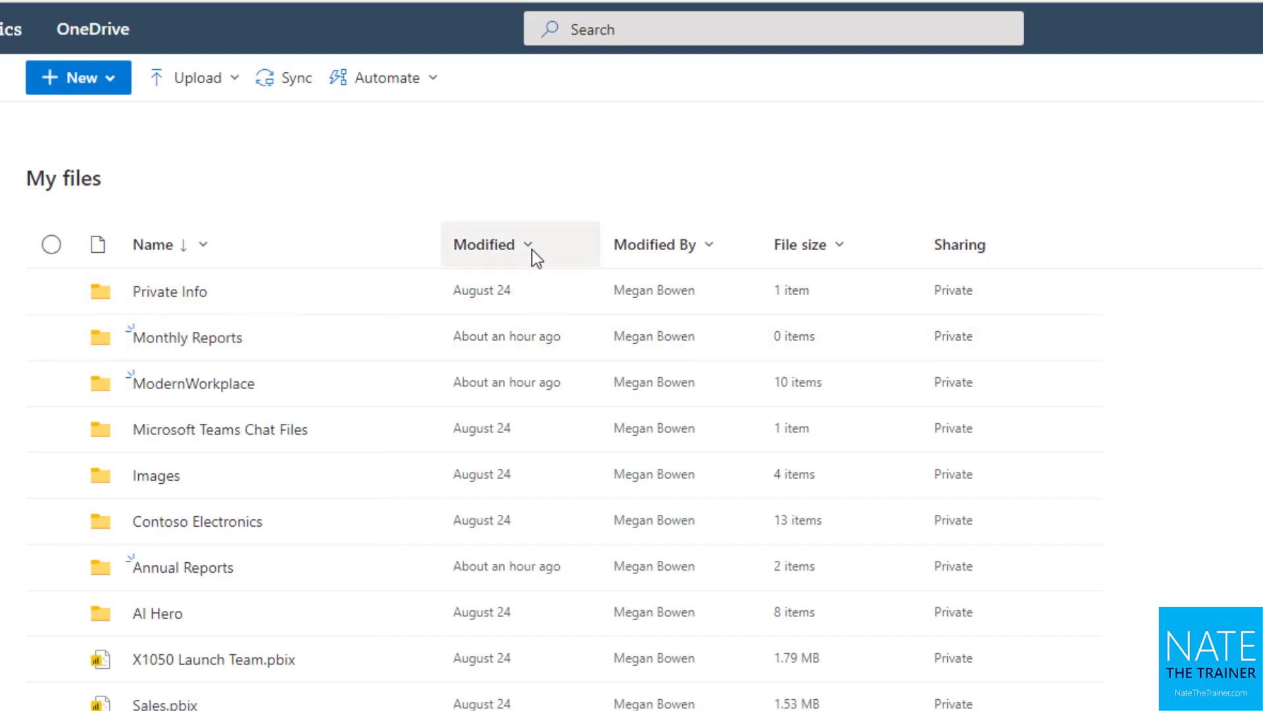
{"action": "left_click", "coordinate": [532, 248]}
{"action": "left_click", "coordinate": [528, 320]}
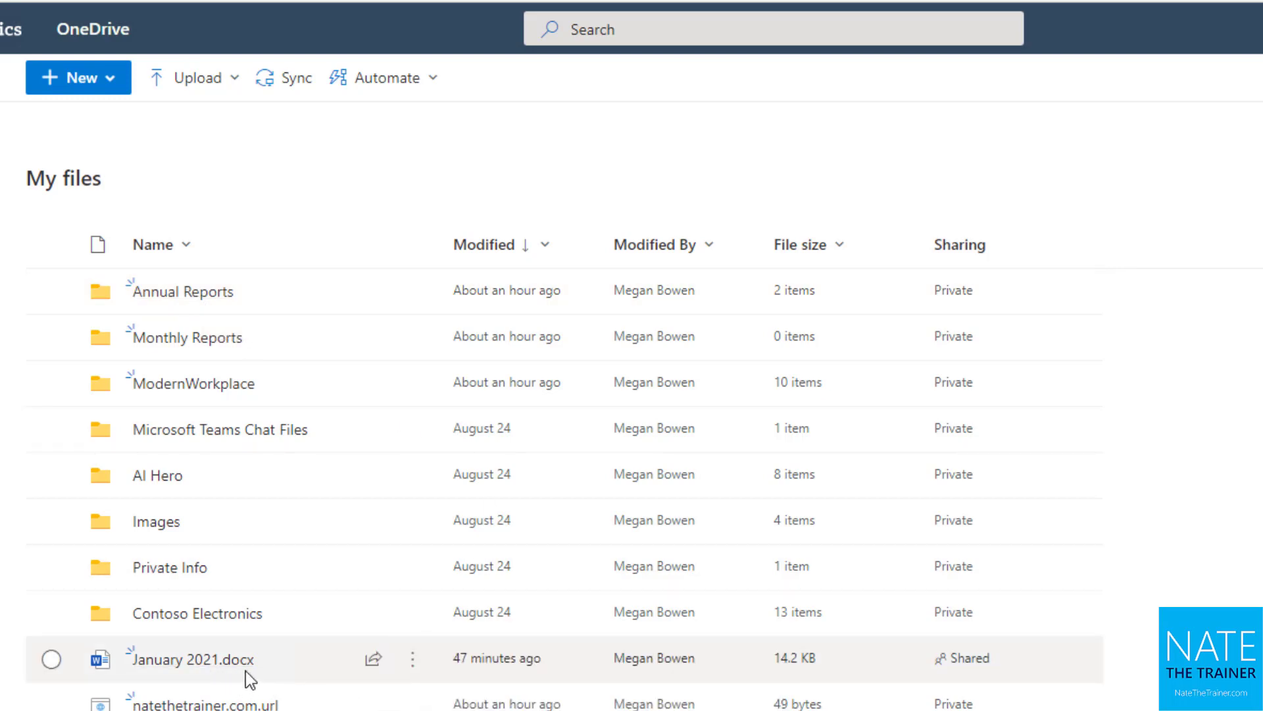
{"action": "left_click", "coordinate": [841, 243]}
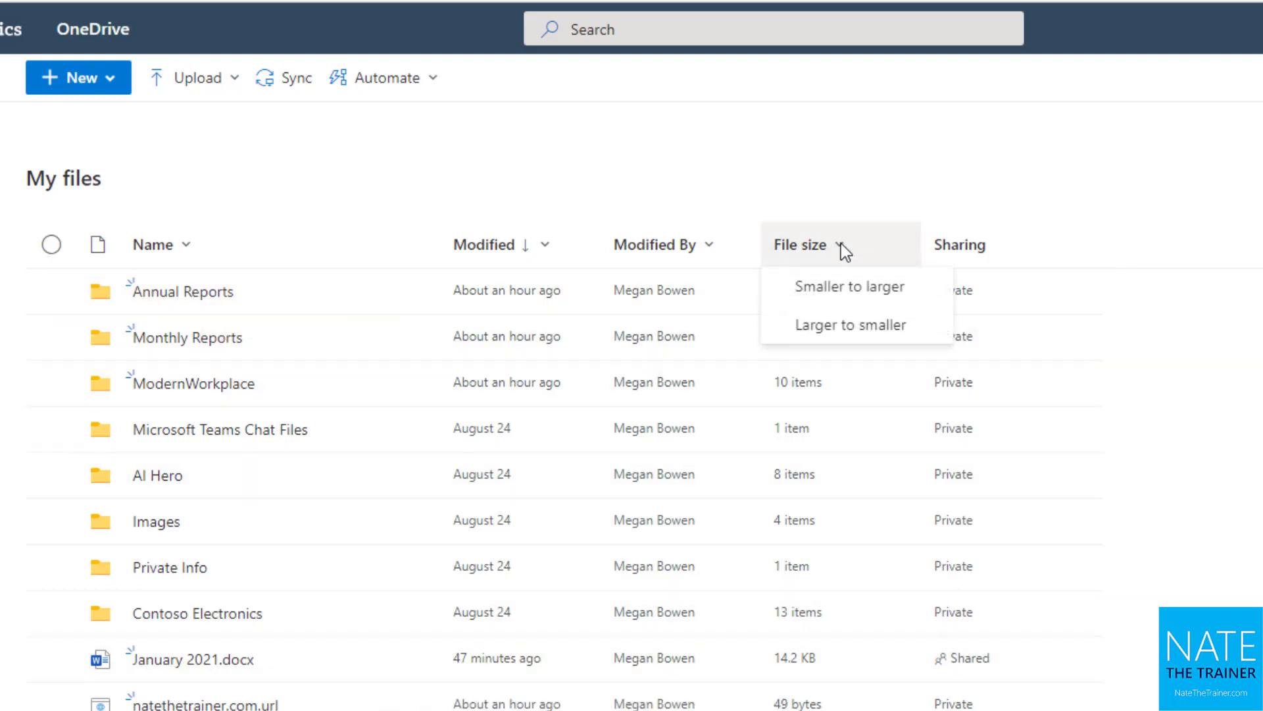
{"action": "left_click", "coordinate": [872, 325]}
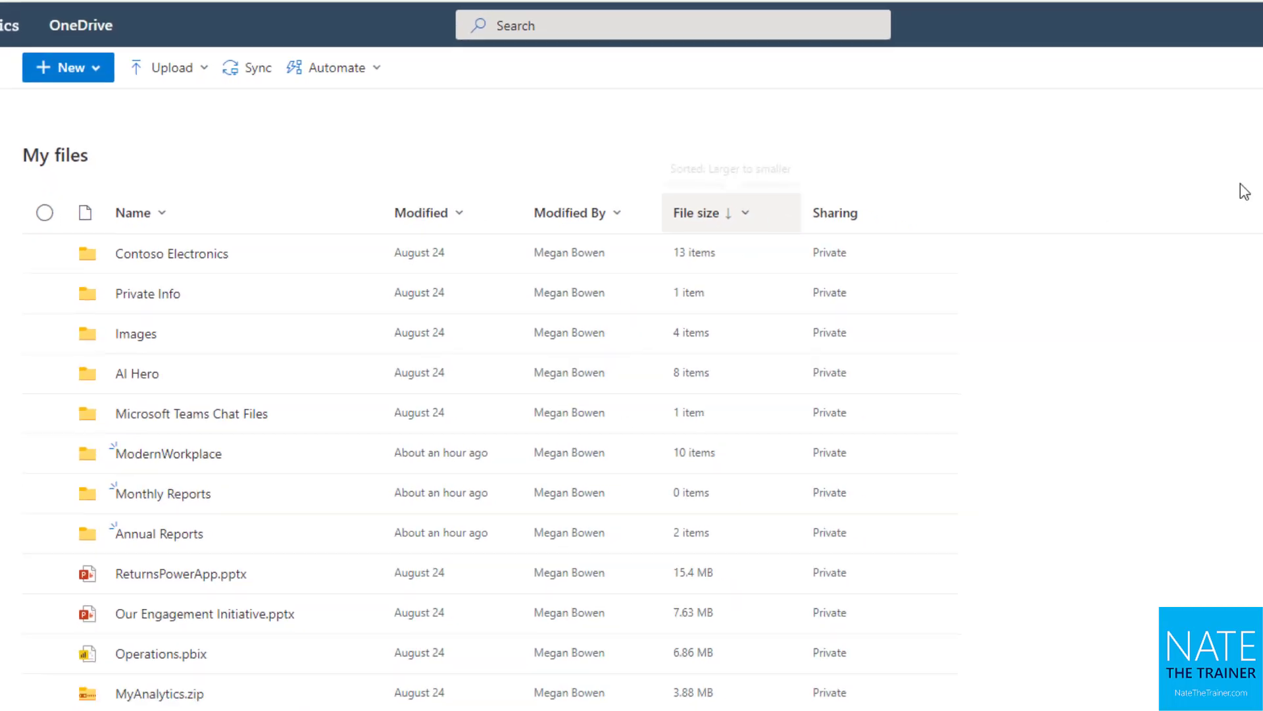
- Switch the My files layout to Compact List
{"action": "left_click", "coordinate": [1157, 54]}
{"action": "left_click", "coordinate": [1204, 54]}
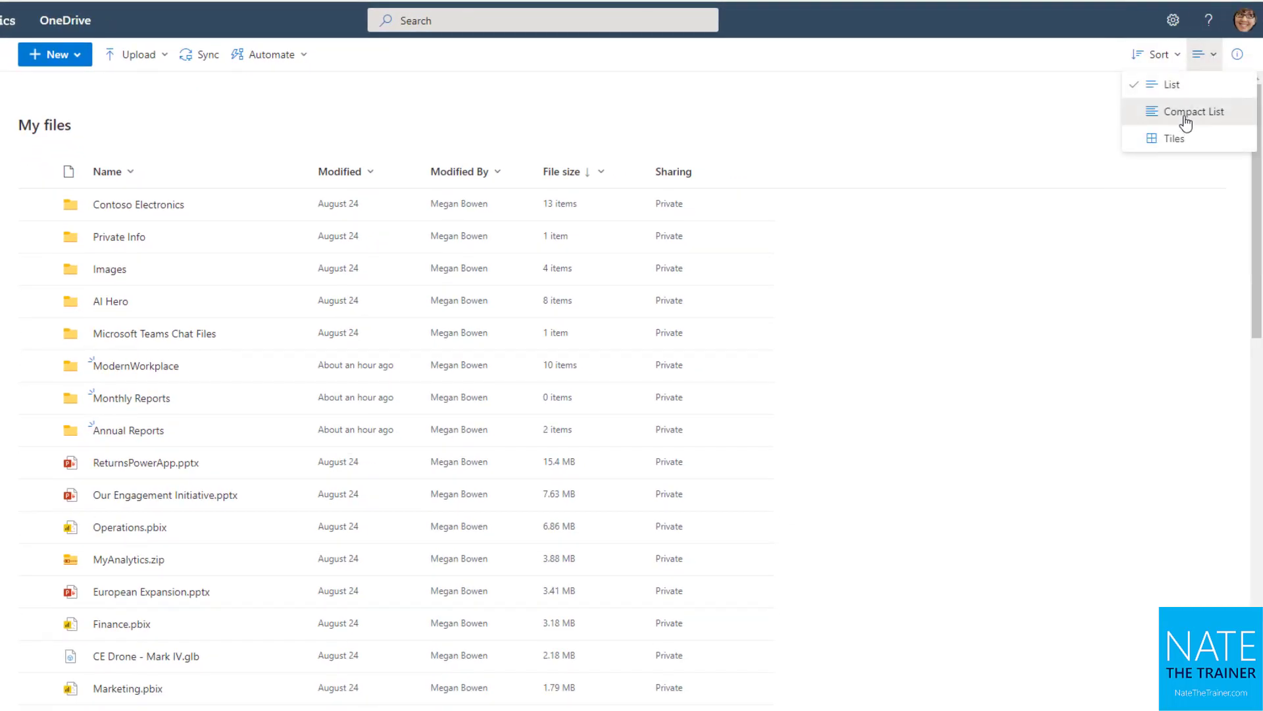
{"action": "left_click", "coordinate": [1185, 112]}
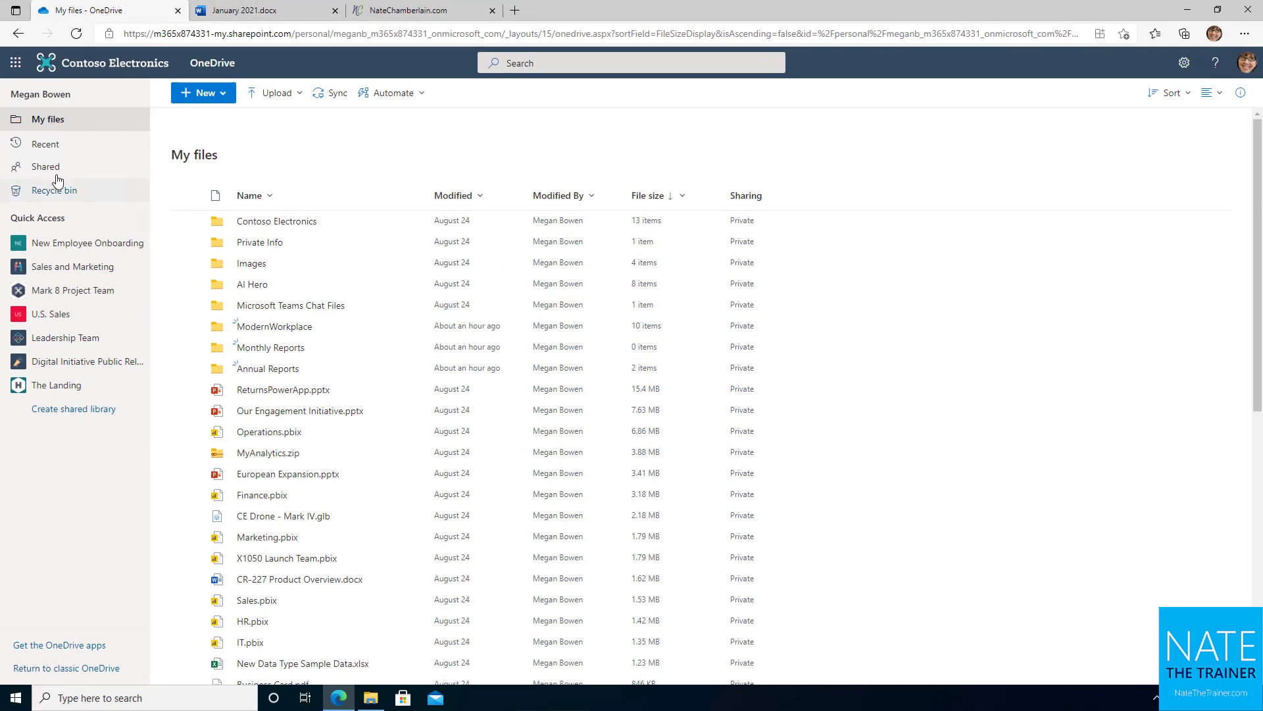
- Show Recent files and collapse then re-expand the Today group holding January 2021.docx
{"action": "left_click", "coordinate": [55, 153]}
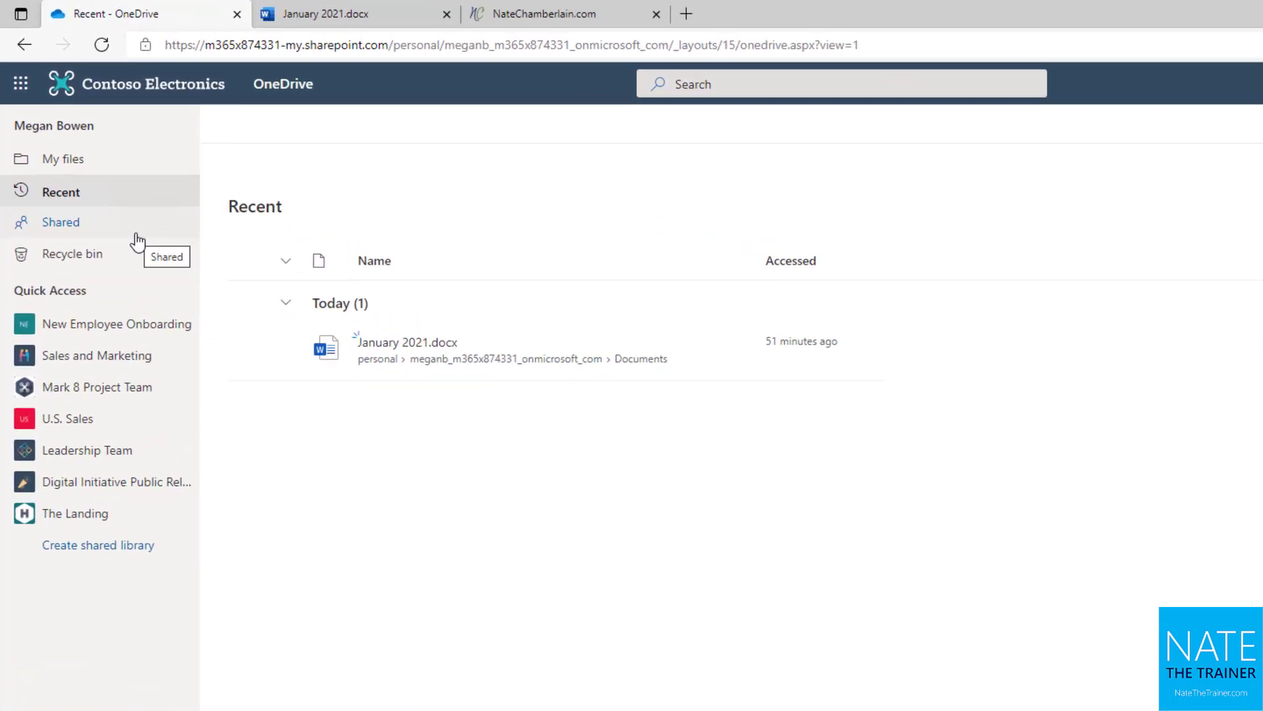
{"action": "left_click", "coordinate": [290, 310]}
{"action": "left_click", "coordinate": [283, 309]}
{"action": "left_click", "coordinate": [286, 306]}
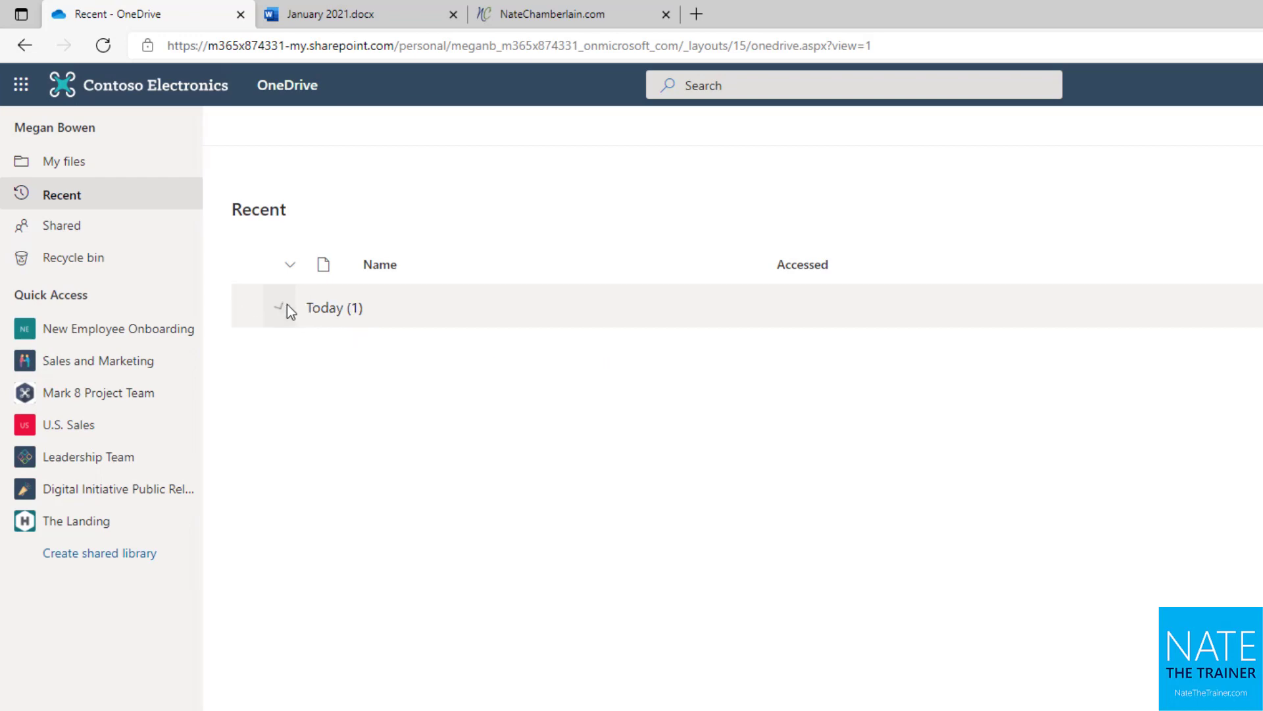
{"action": "left_click", "coordinate": [282, 306]}
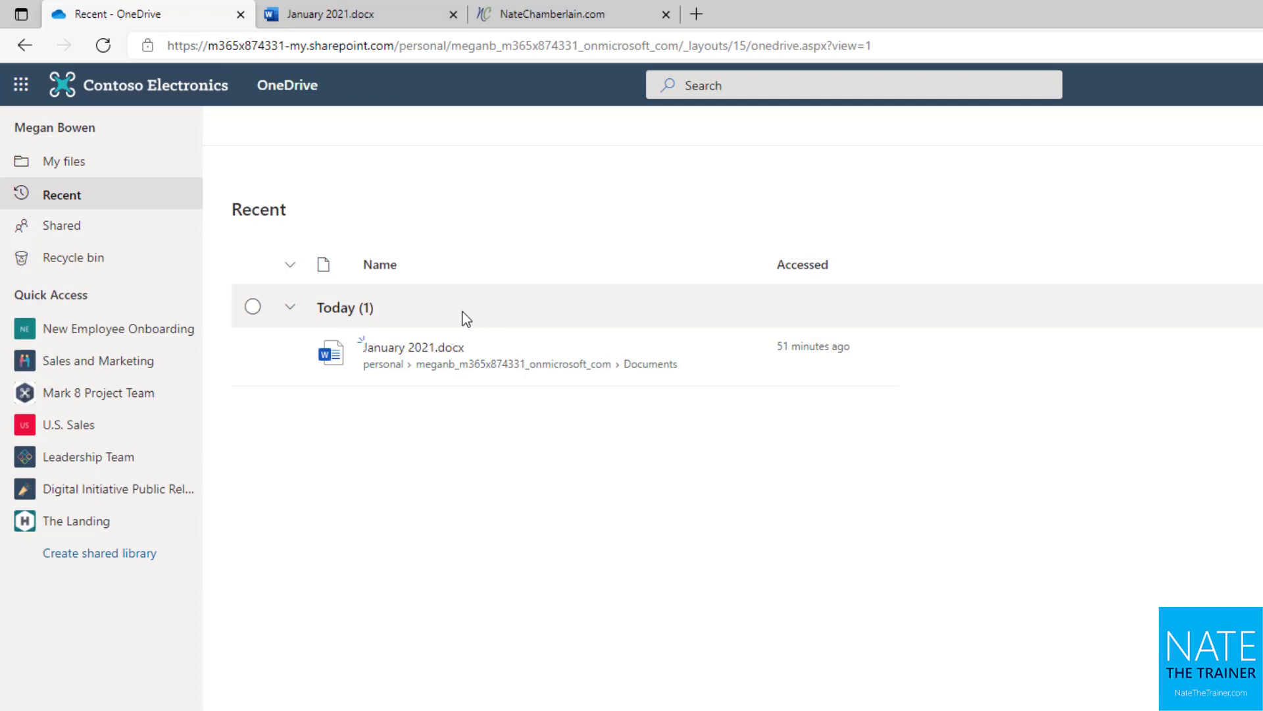
- Group the Shared with you files by Date Shared and expand the Last month group
{"action": "left_click", "coordinate": [114, 236]}
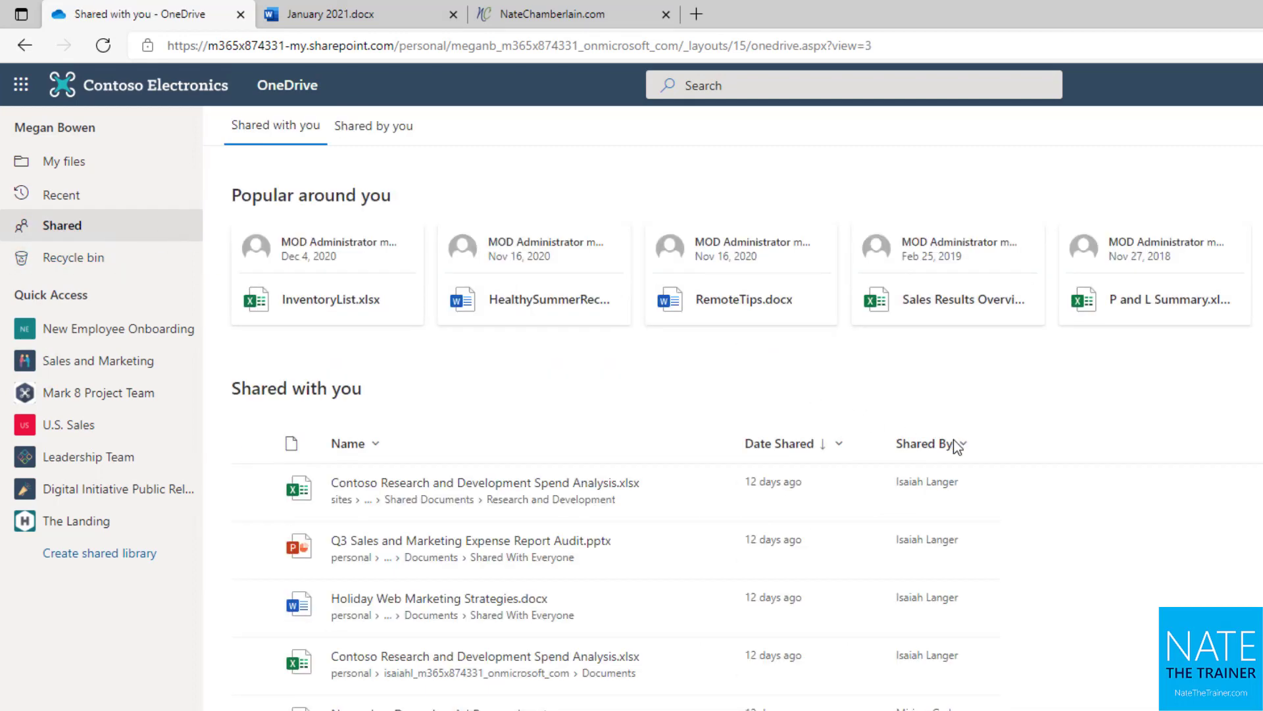
{"action": "left_click", "coordinate": [964, 447]}
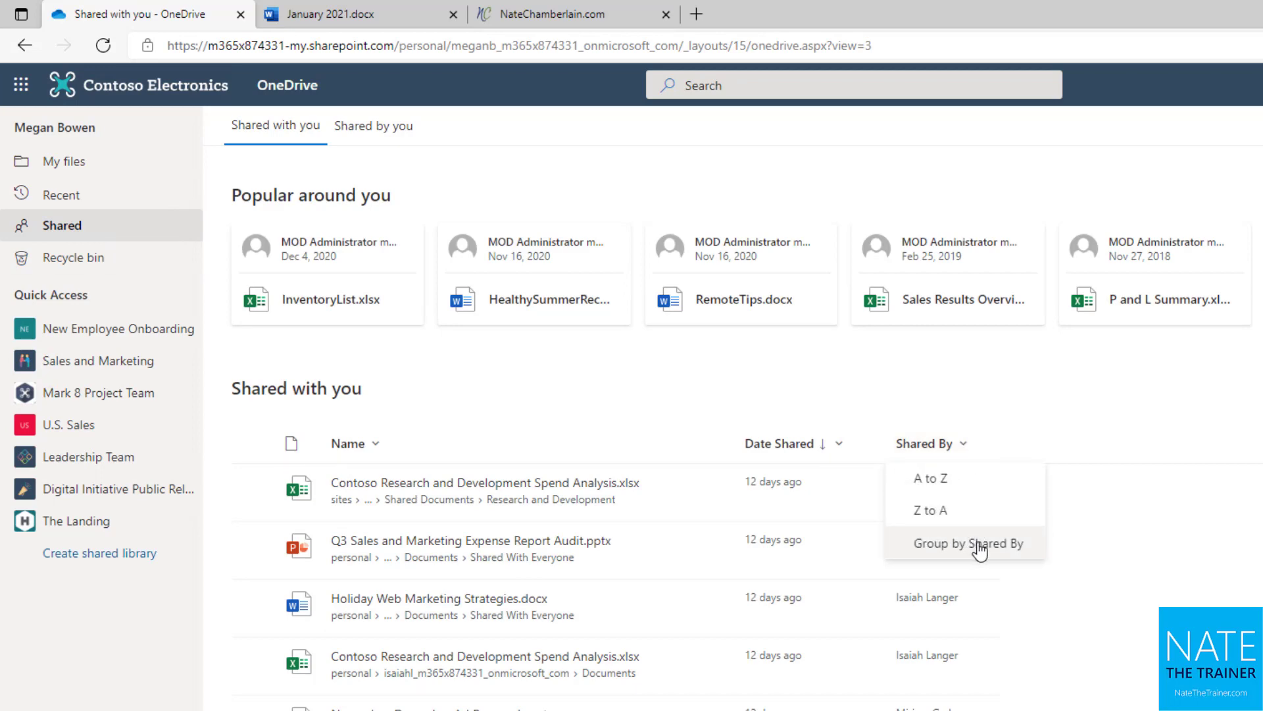
{"action": "left_click", "coordinate": [396, 444]}
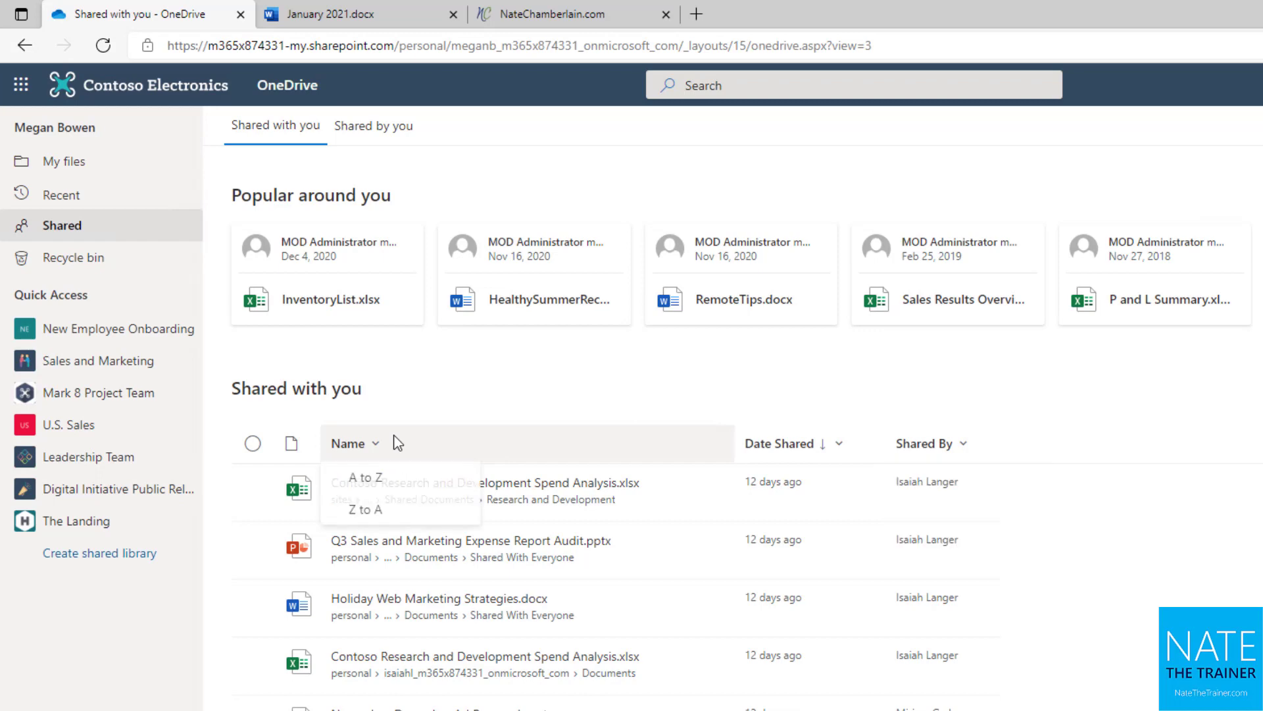
{"action": "left_click", "coordinate": [844, 444]}
{"action": "left_click", "coordinate": [842, 548]}
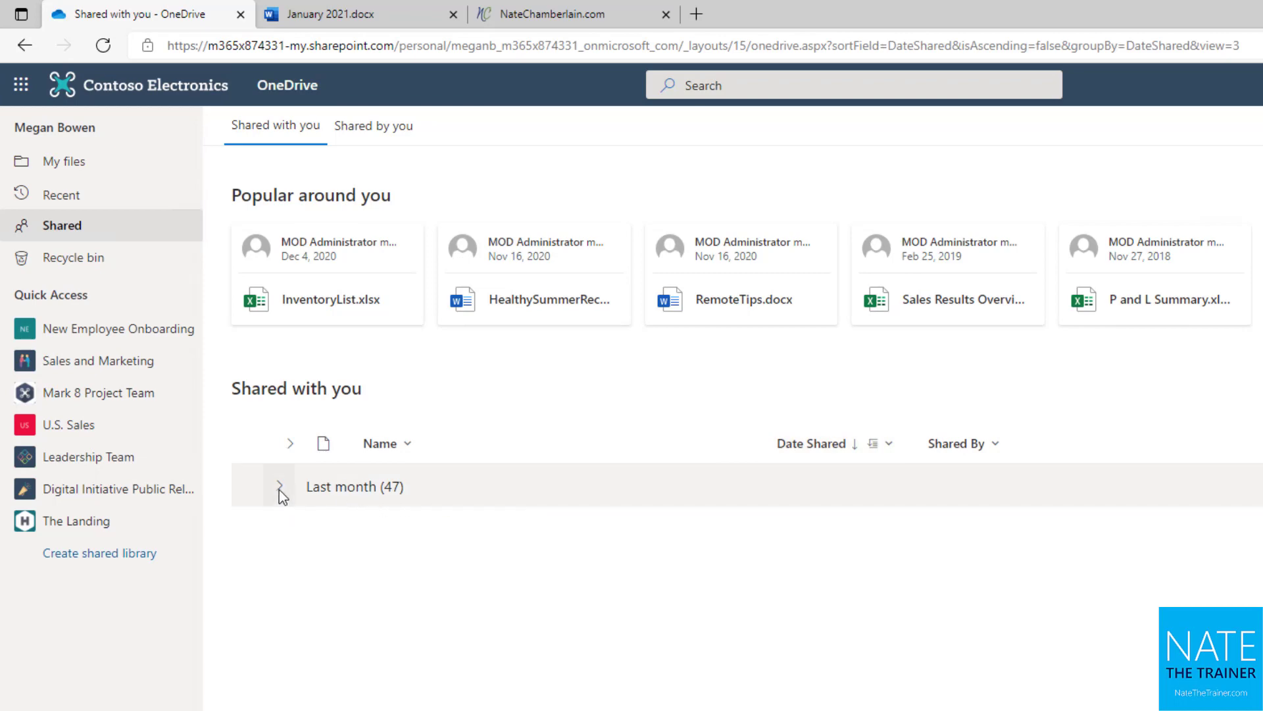
{"action": "left_click", "coordinate": [280, 492]}
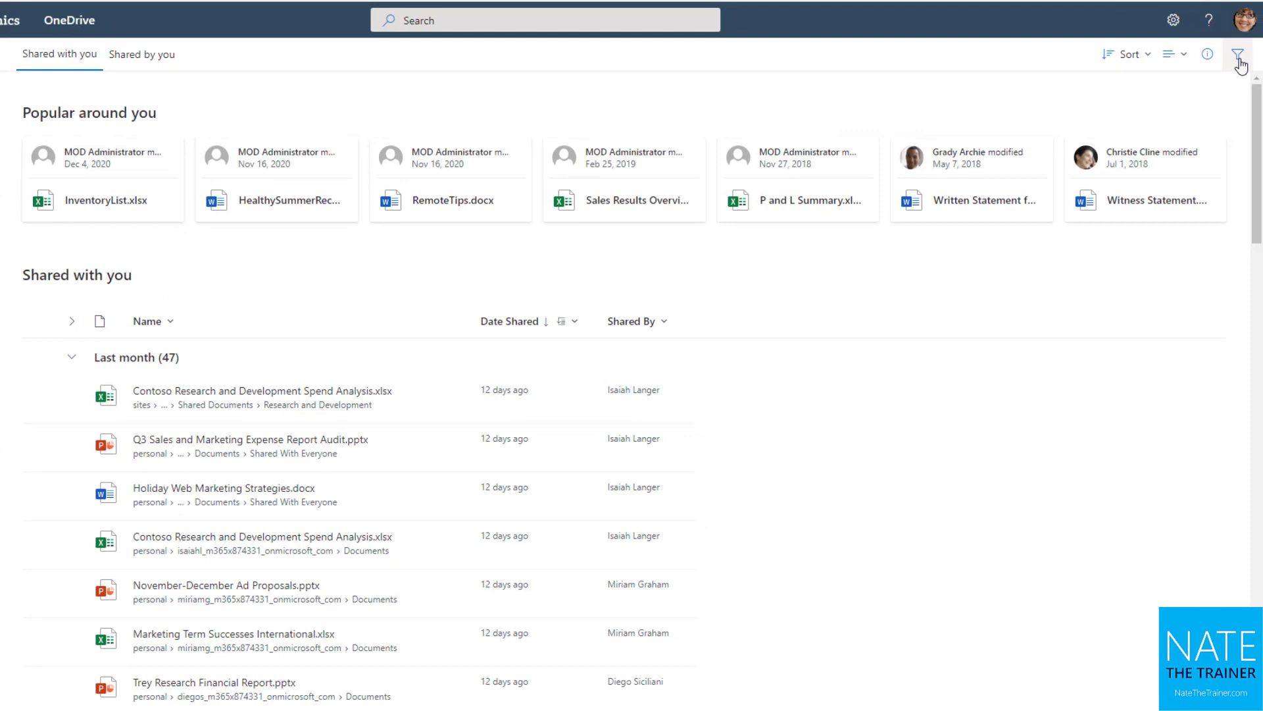
- Filter the shared files to Excel only, leaving 16 items in Last month
{"action": "left_click", "coordinate": [1238, 59]}
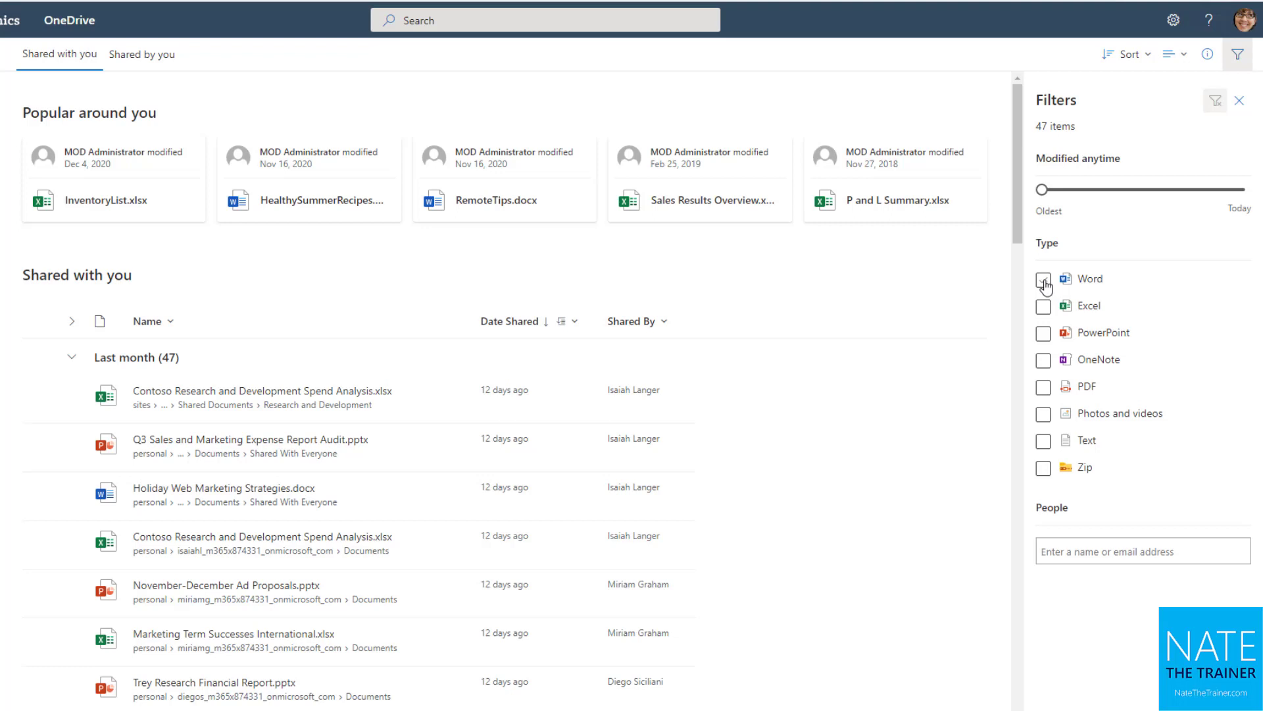
{"action": "left_click", "coordinate": [1044, 308]}
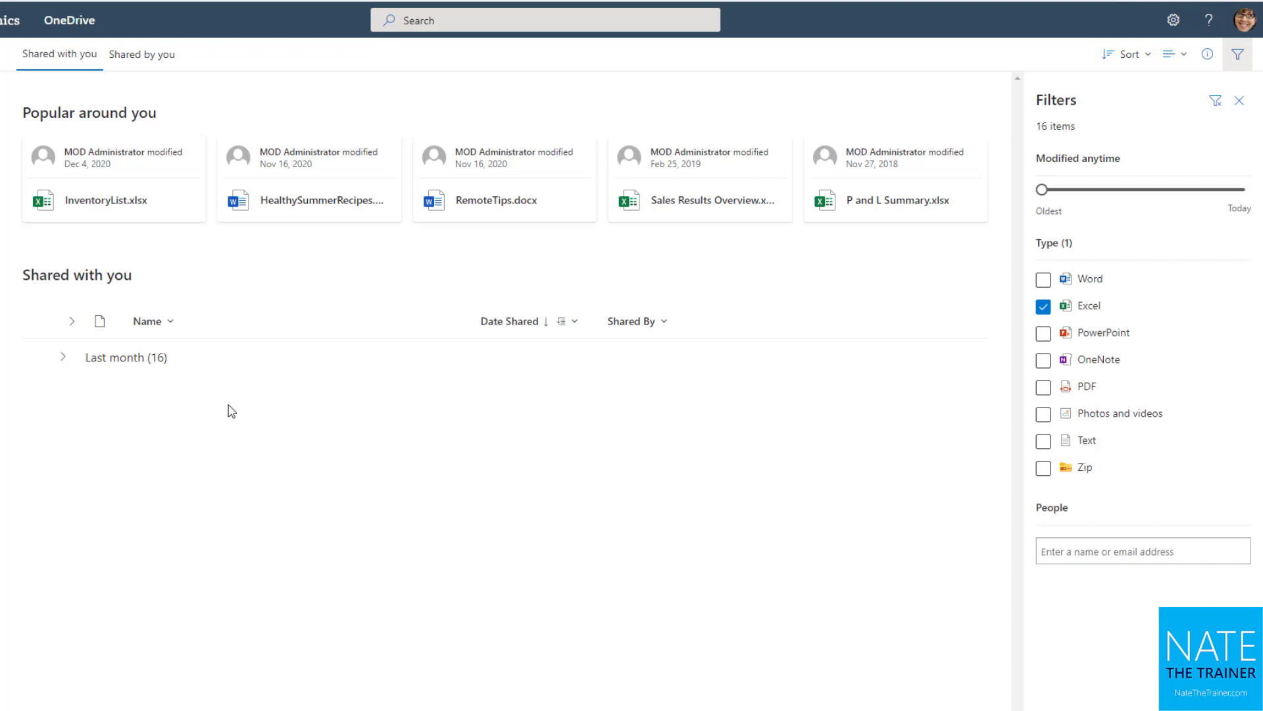
{"action": "left_click", "coordinate": [65, 357]}
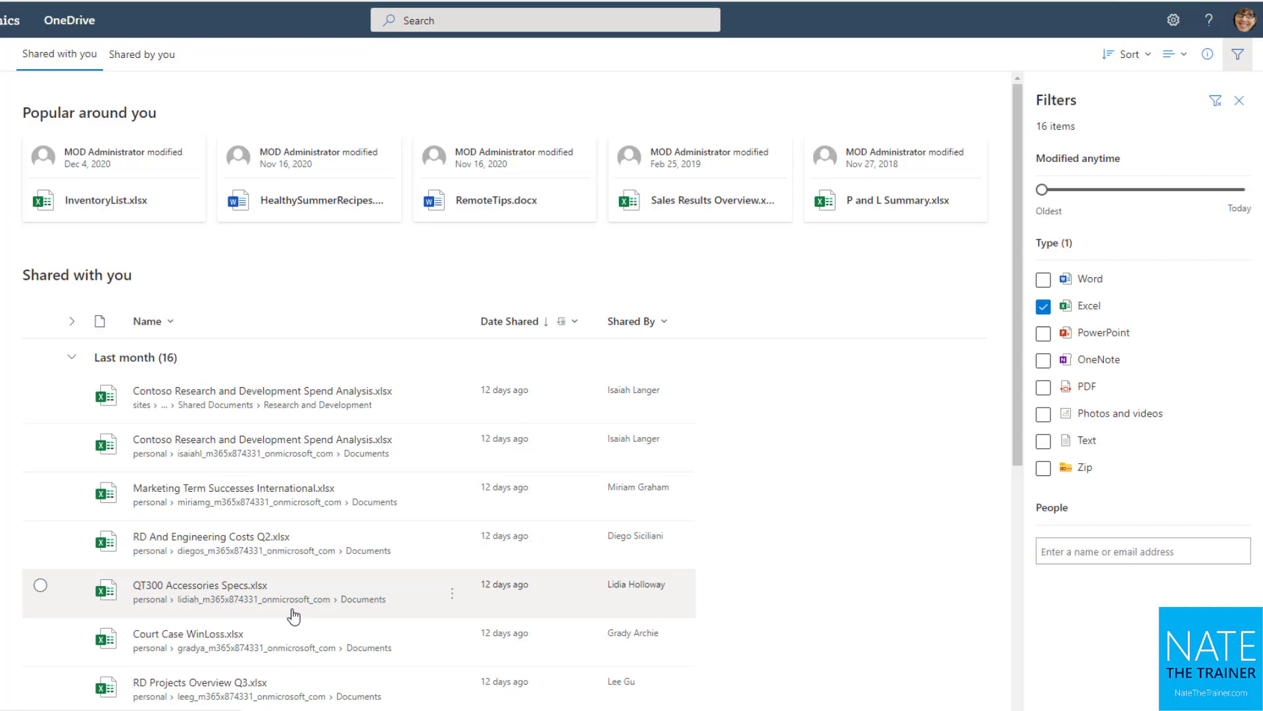
- Search My files for 'report' to list matches such as Annual Reports and CE Annual Report.docx
{"action": "left_click", "coordinate": [25, 120]}
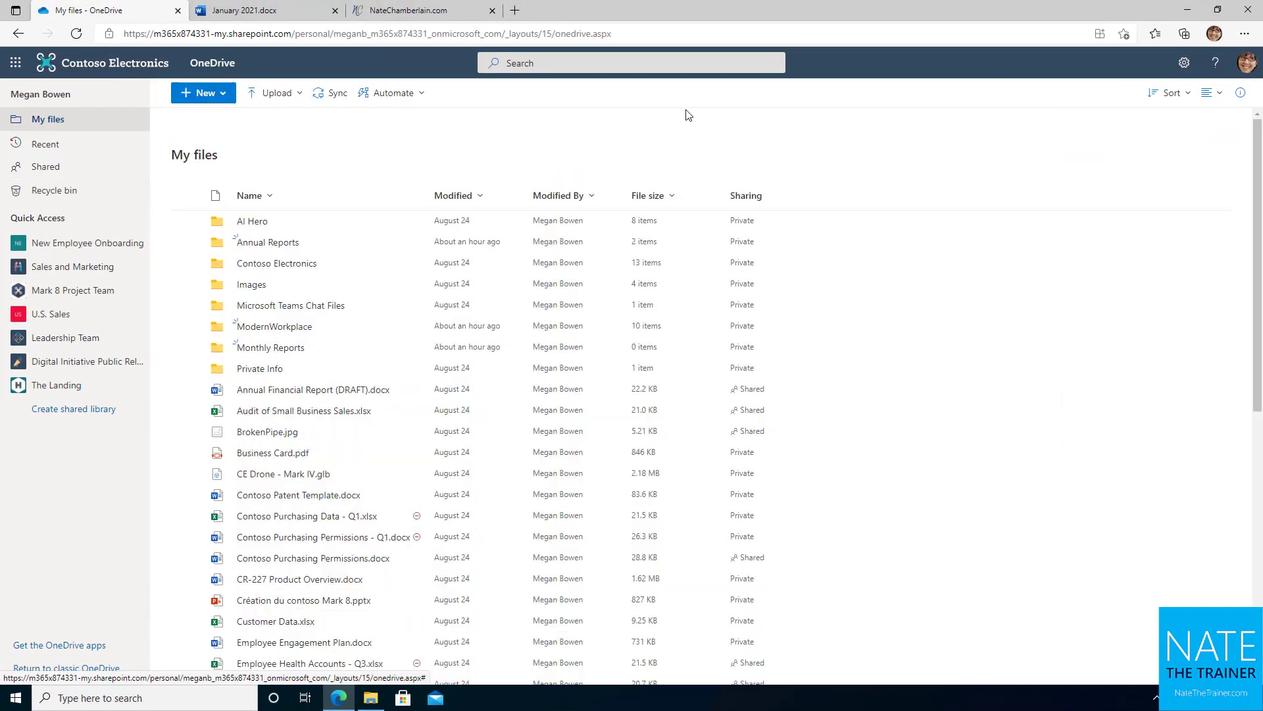
{"action": "left_click", "coordinate": [582, 58]}
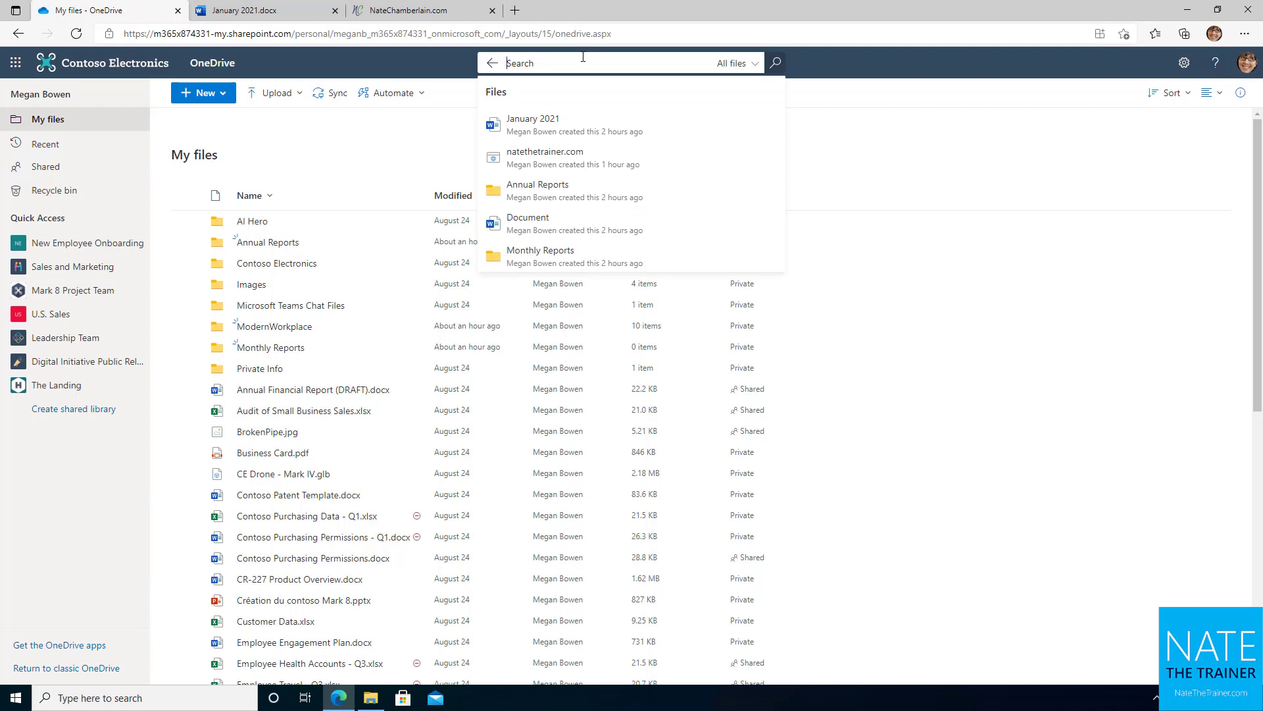
{"action": "left_click", "coordinate": [751, 65]}
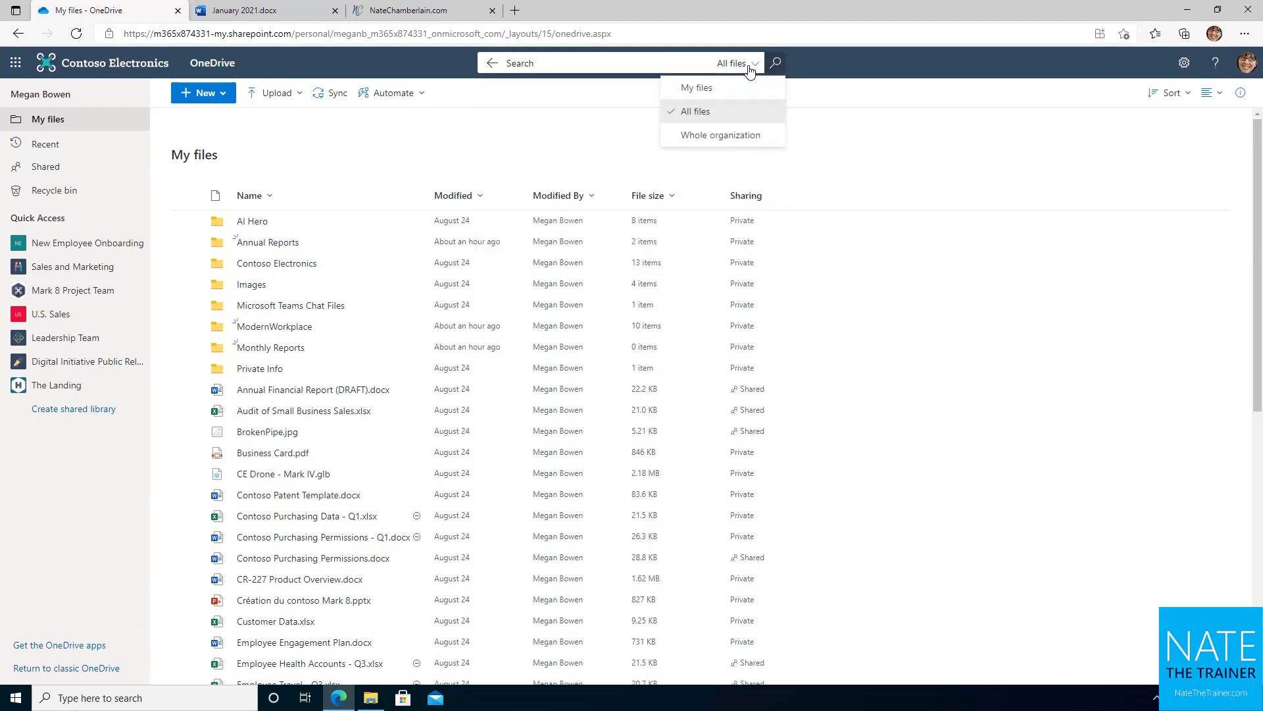
{"action": "left_click", "coordinate": [732, 87]}
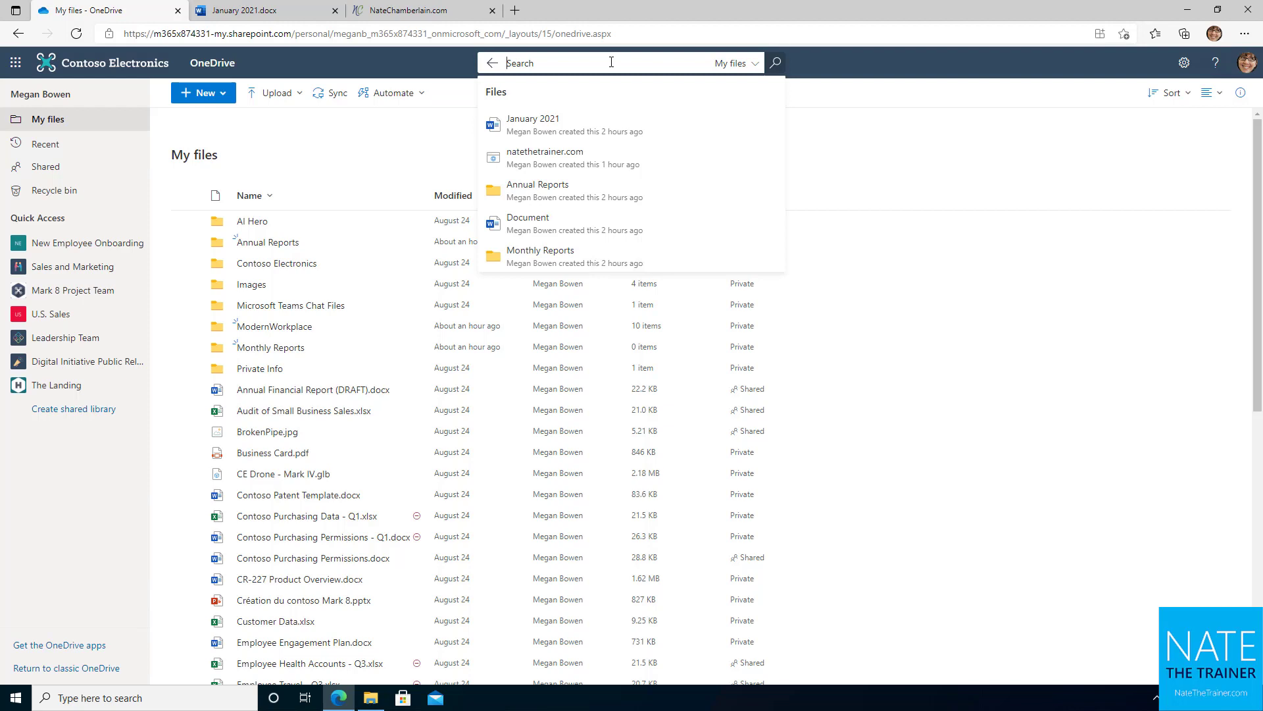
{"action": "type", "text": "report"}
{"action": "key", "text": "Return"}
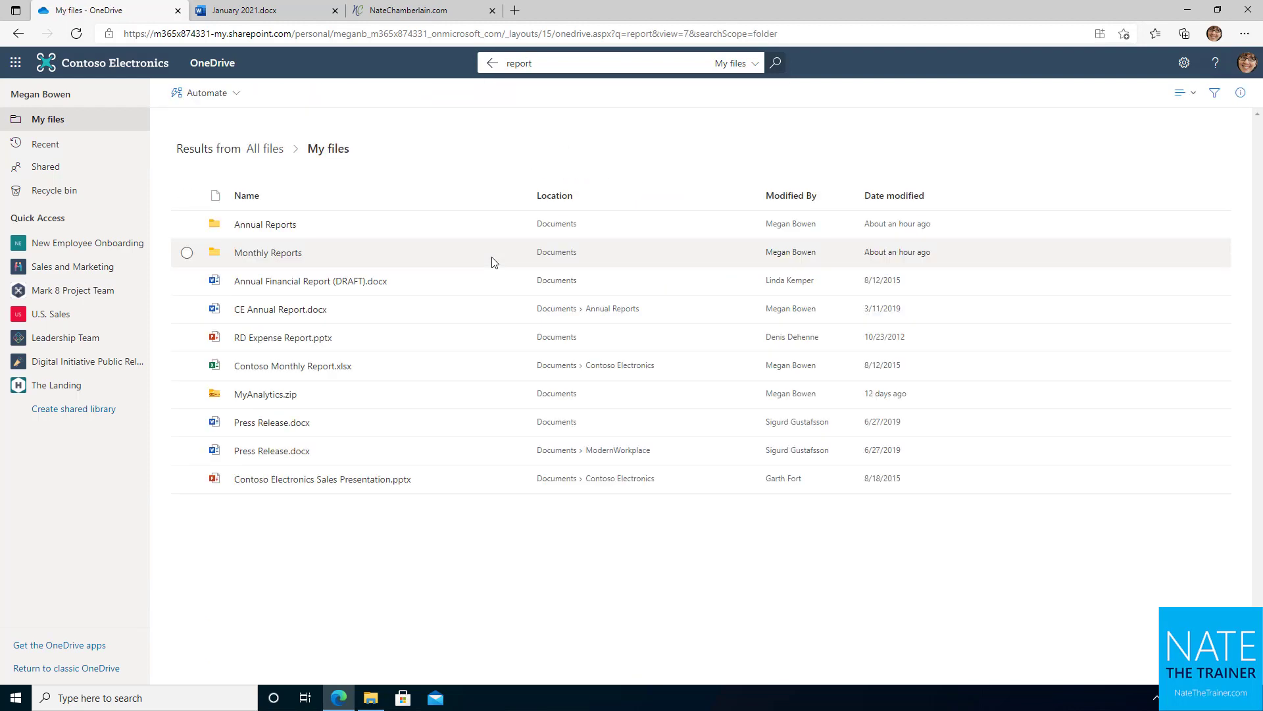